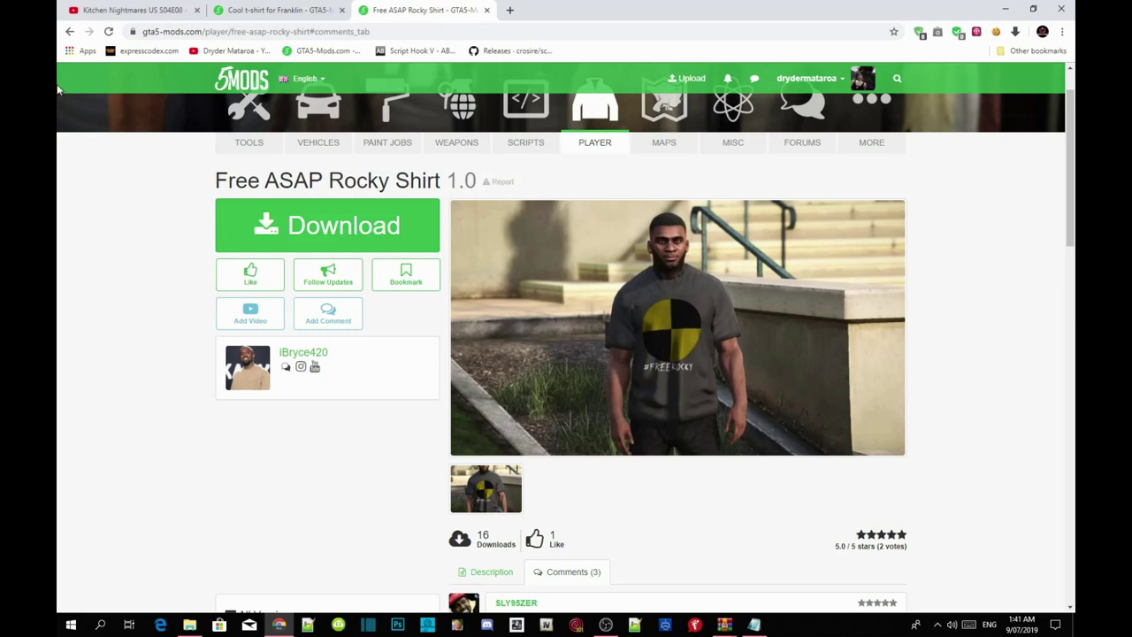
Step: Compare the Franklin t-shirt and Free ASAP Rocky Shirt pages, then minimize Chrome and select the normalShirt archive
{"action": "left_click", "coordinate": [230, 8]}
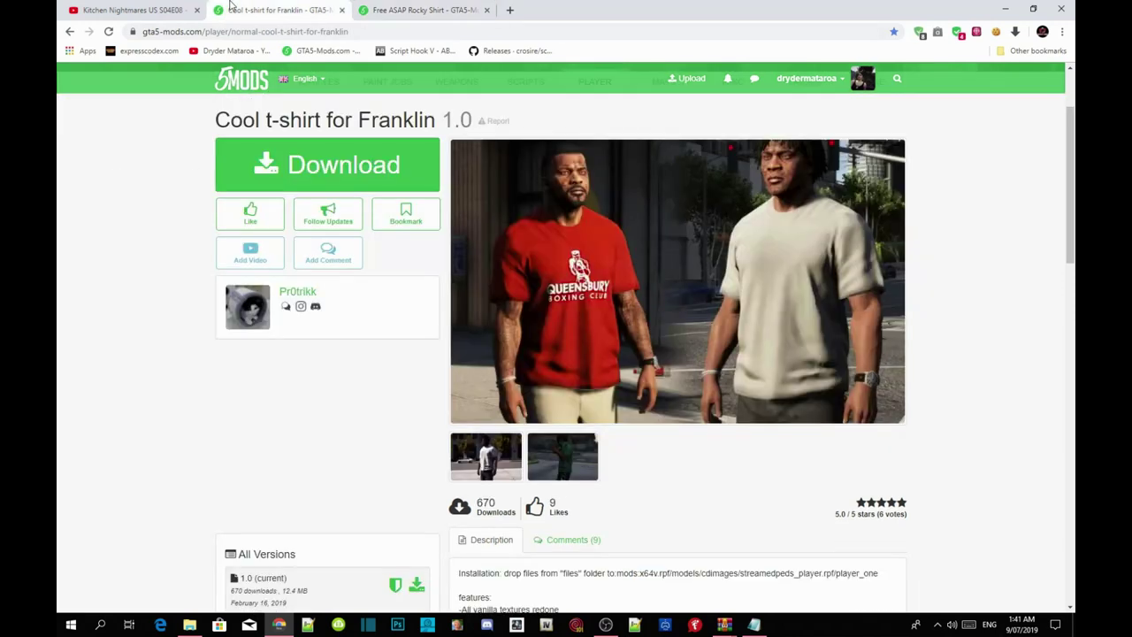
{"action": "left_click", "coordinate": [425, 10]}
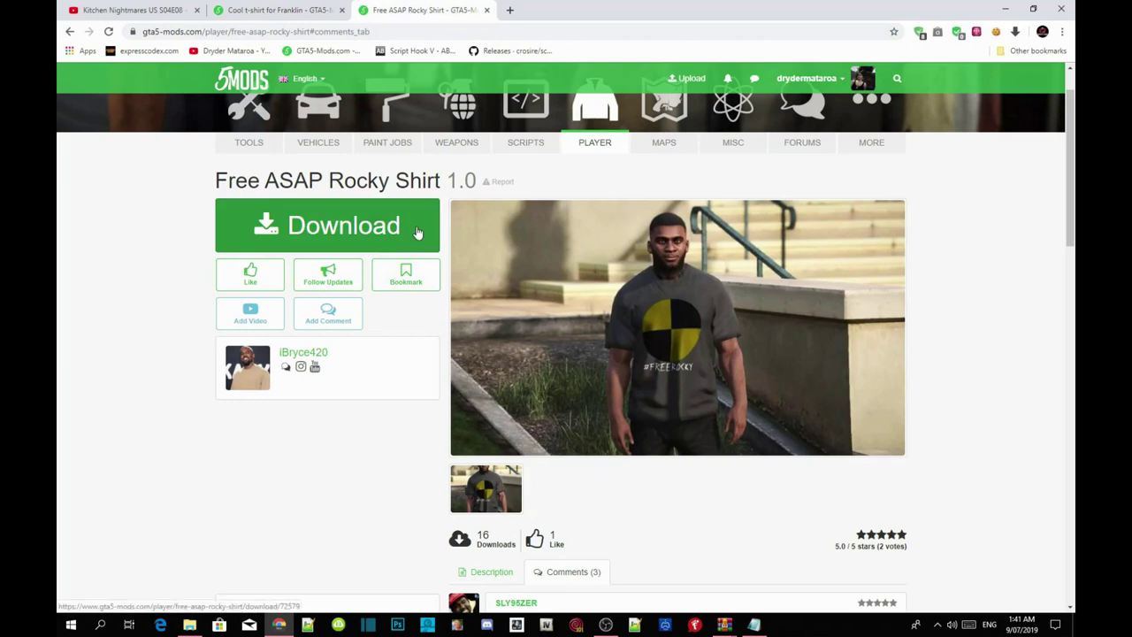
{"action": "left_click", "coordinate": [299, 9]}
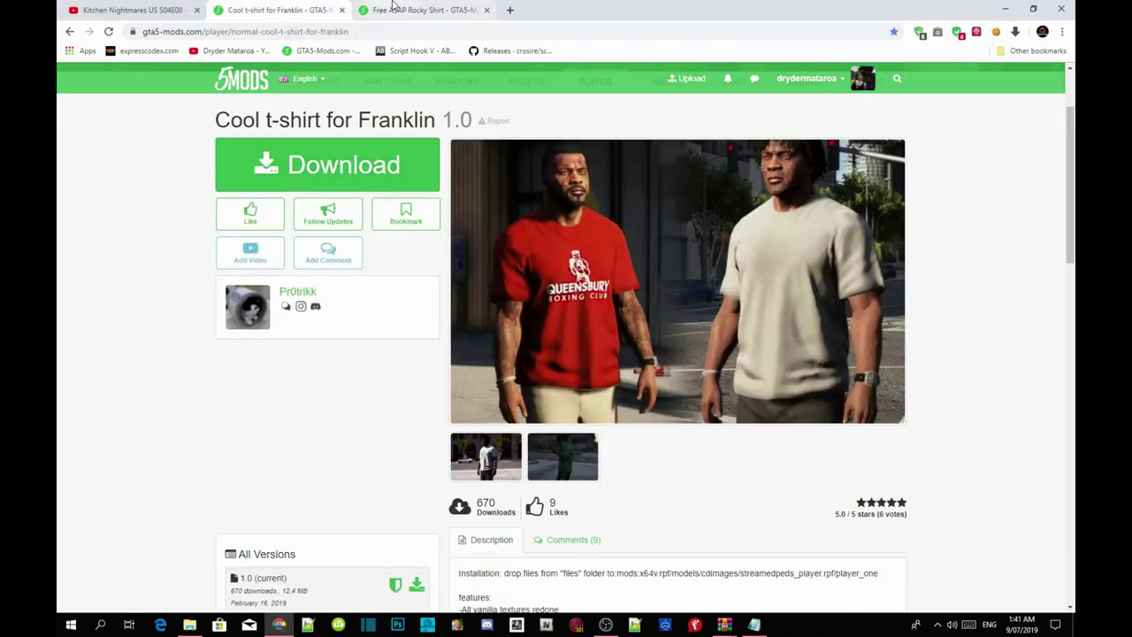
{"action": "left_click", "coordinate": [394, 8]}
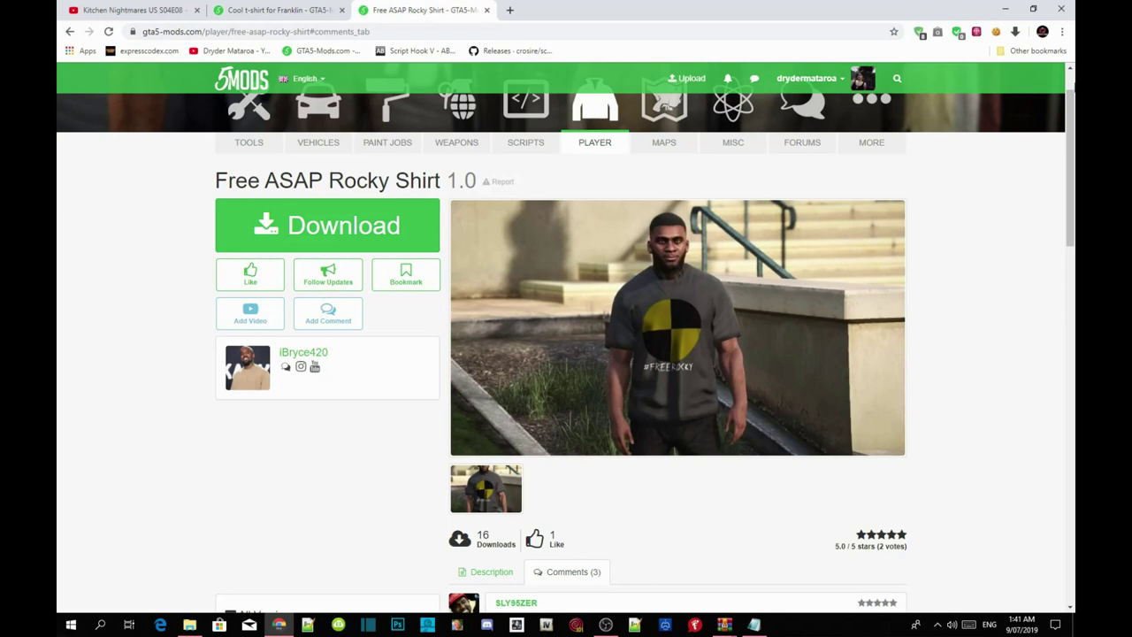
{"action": "left_click", "coordinate": [999, 7]}
{"action": "left_click", "coordinate": [964, 31]}
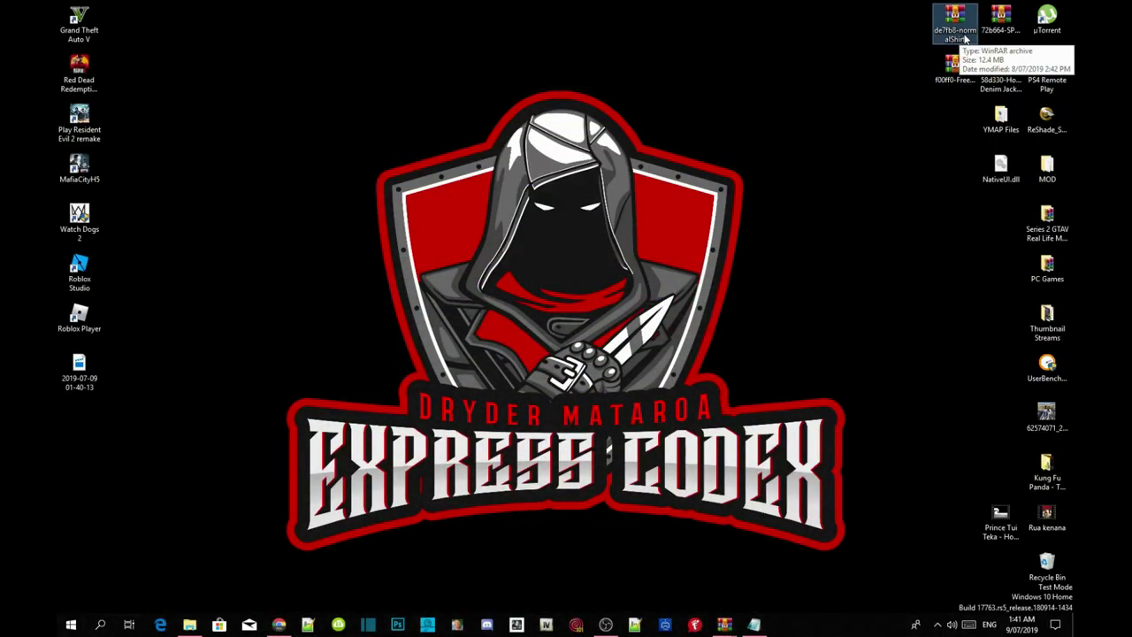
Step: Bring the normalShirt archive window forward and go up to its top folder
{"action": "left_click", "coordinate": [718, 625]}
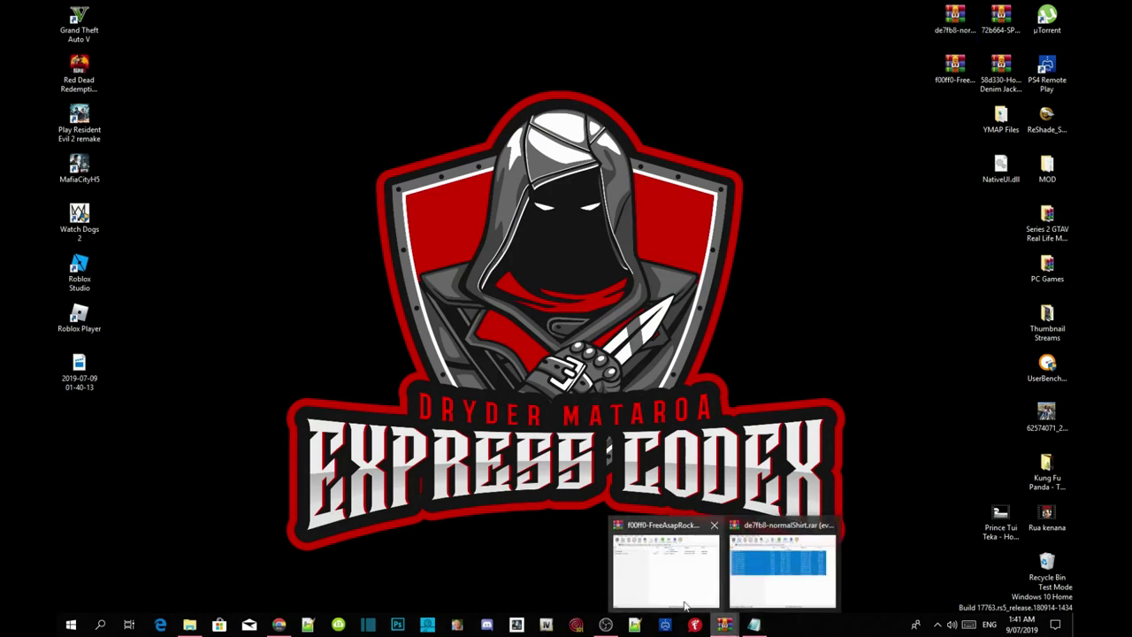
{"action": "left_click", "coordinate": [781, 553]}
{"action": "left_click", "coordinate": [768, 539]}
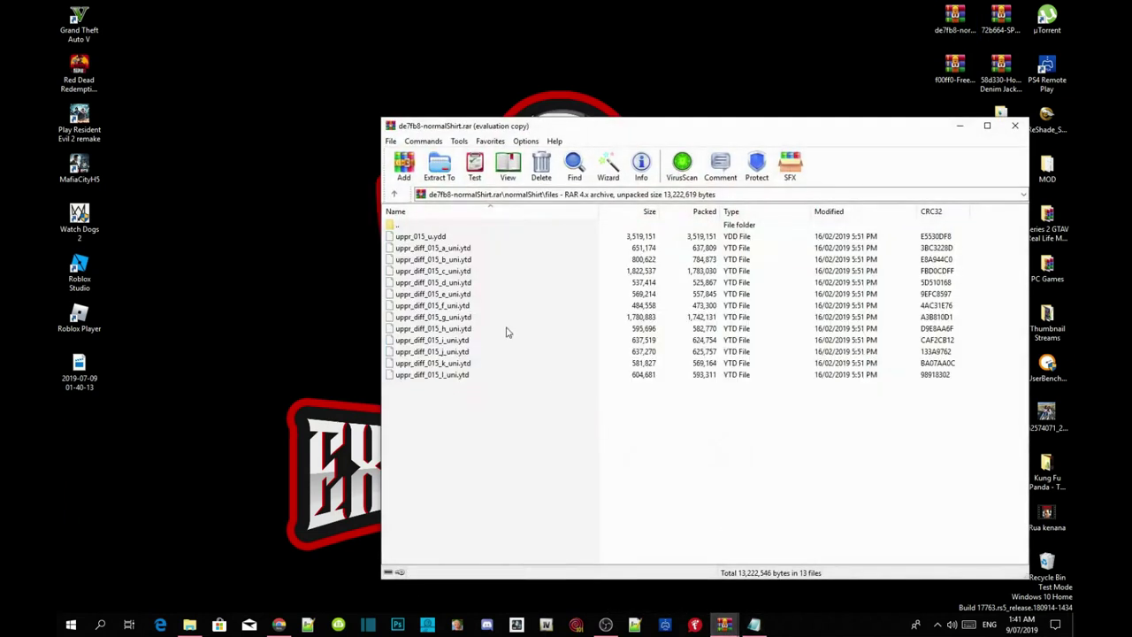
{"action": "double_click", "coordinate": [408, 226]}
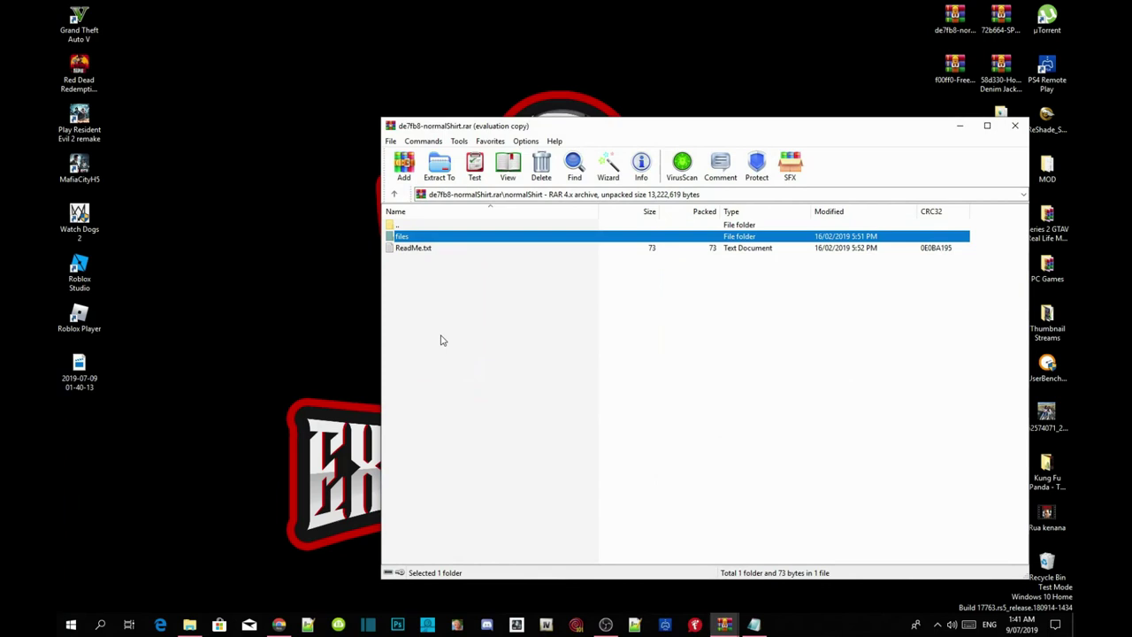
{"action": "left_click", "coordinate": [442, 340]}
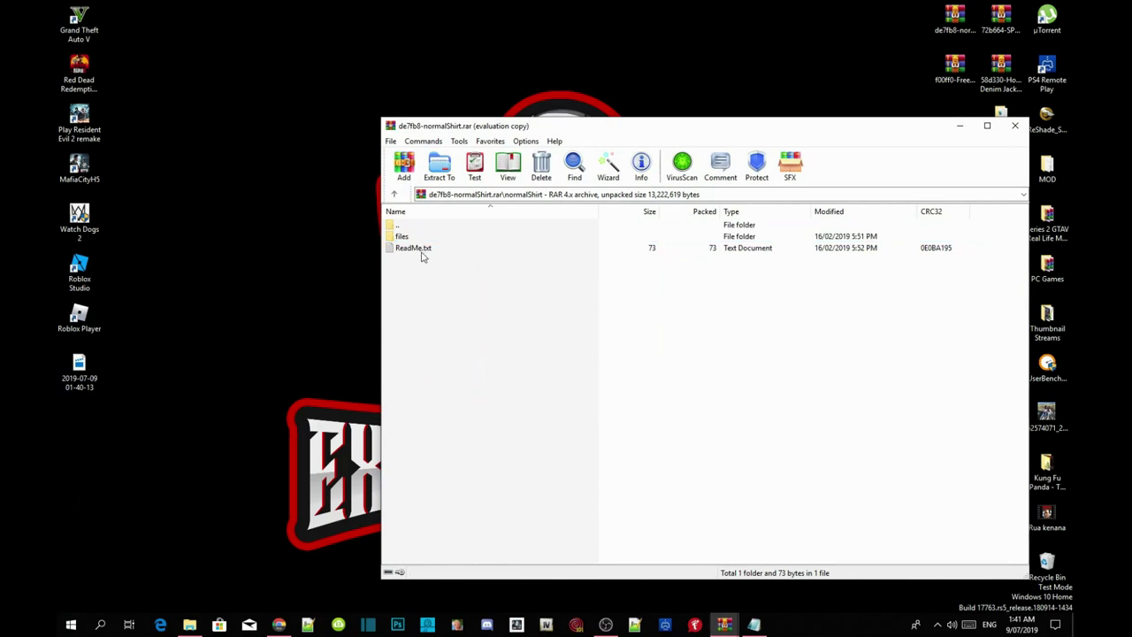
{"action": "left_click_drag", "start_coordinate": [451, 119], "coordinate": [754, 125]}
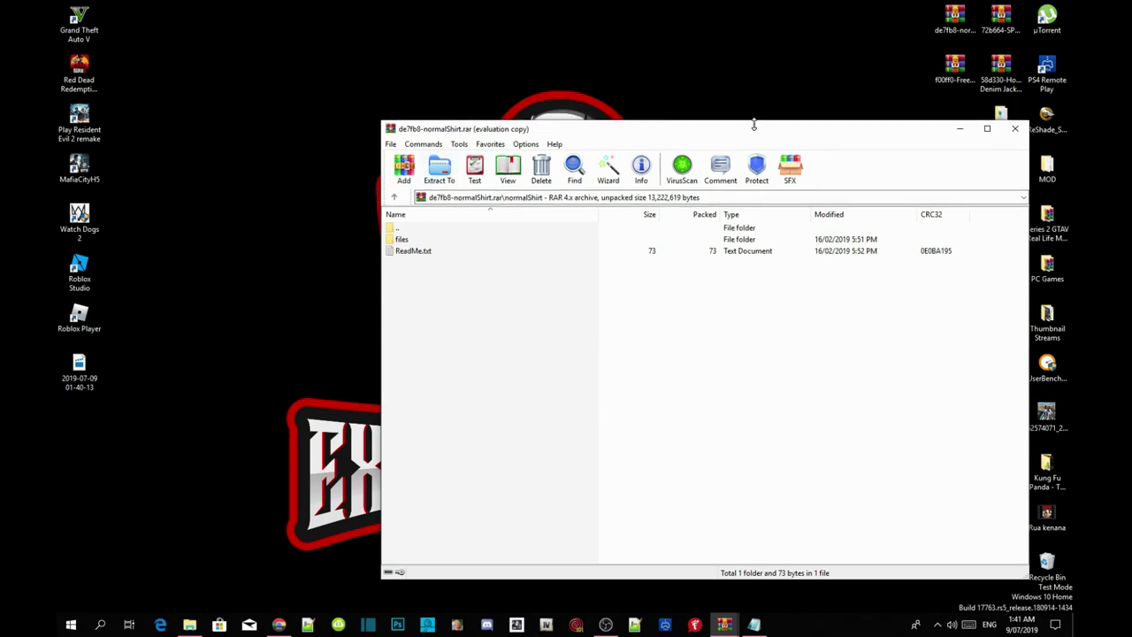
Step: In the FreeAsapRockyShirt archive, open the inner folder holding README.txt and uppr_diff_015_a_uni.ytd
{"action": "left_click", "coordinate": [951, 69]}
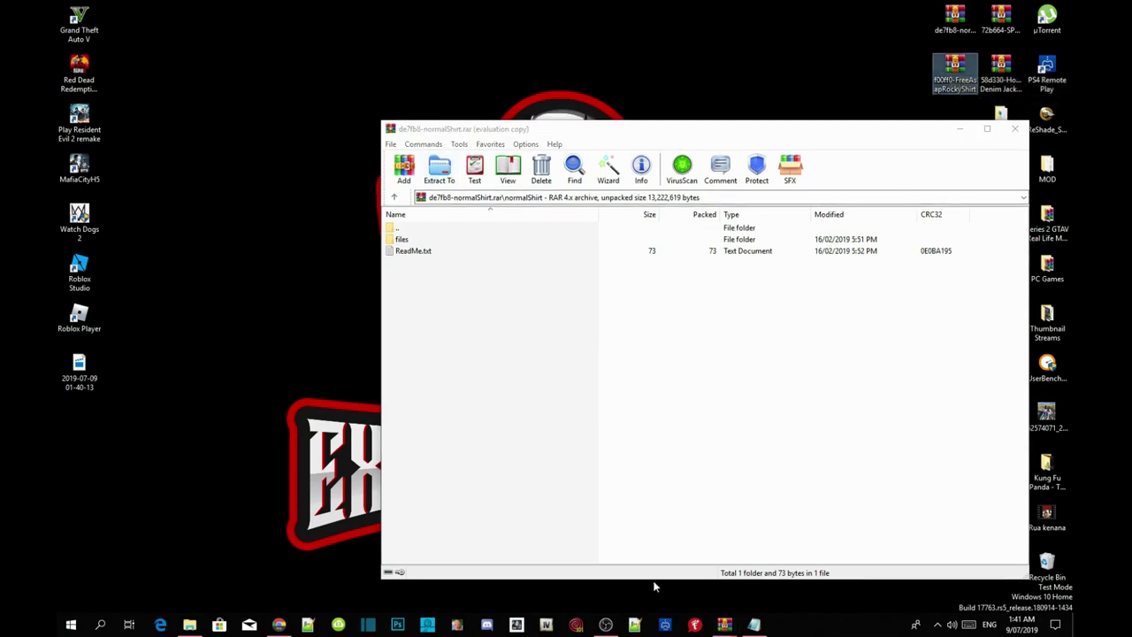
{"action": "left_click", "coordinate": [724, 624]}
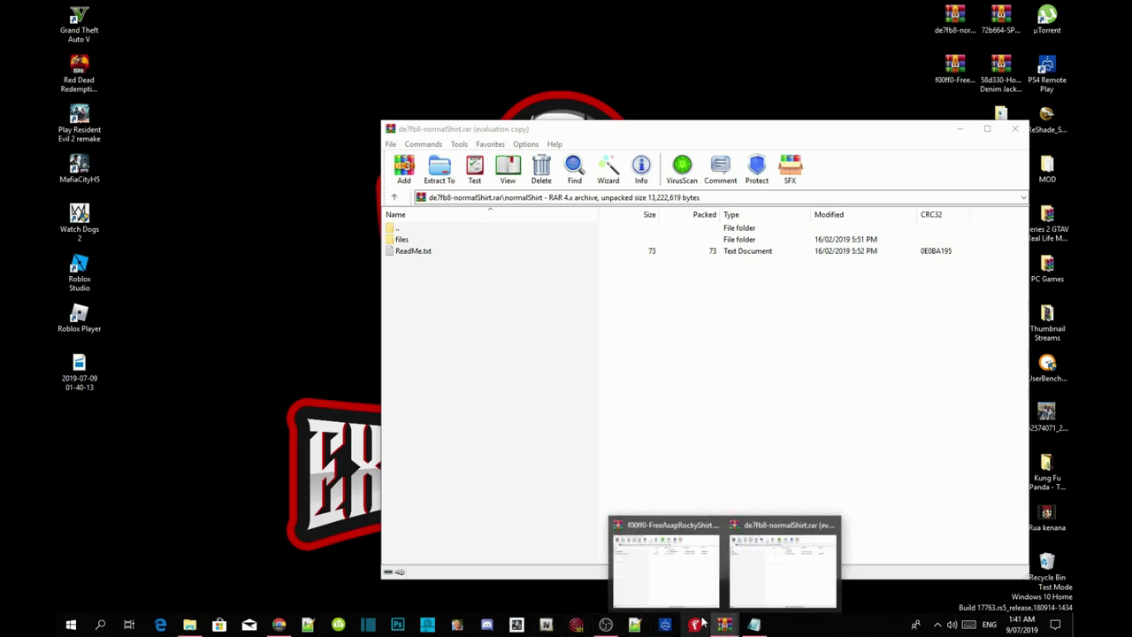
{"action": "left_click", "coordinate": [701, 559]}
{"action": "double_click", "coordinate": [370, 210]}
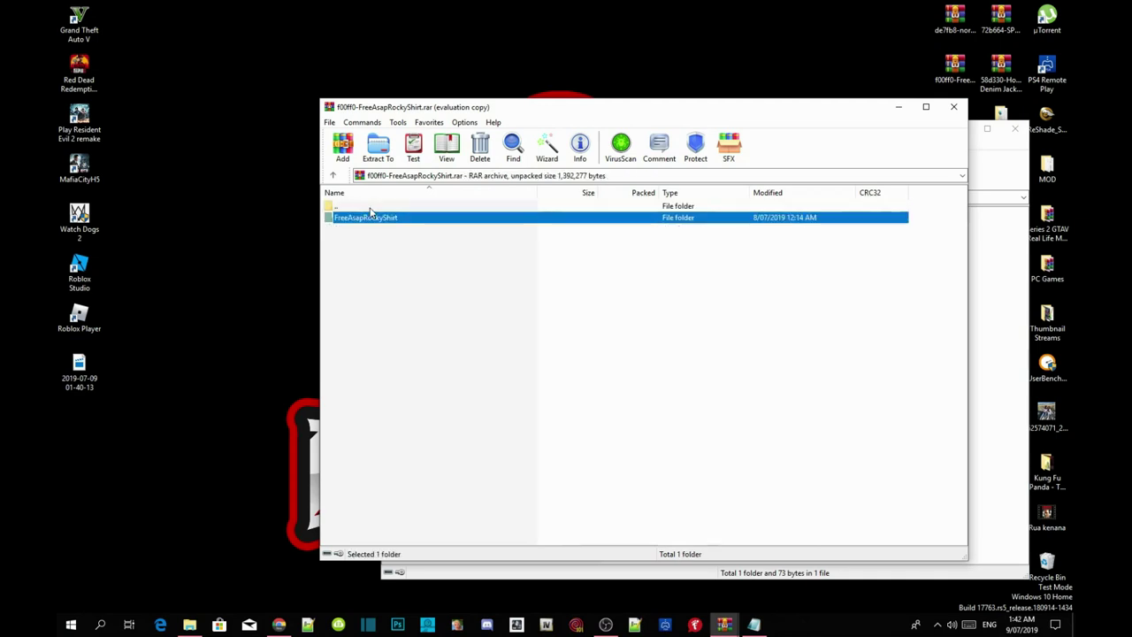
{"action": "left_click", "coordinate": [379, 235]}
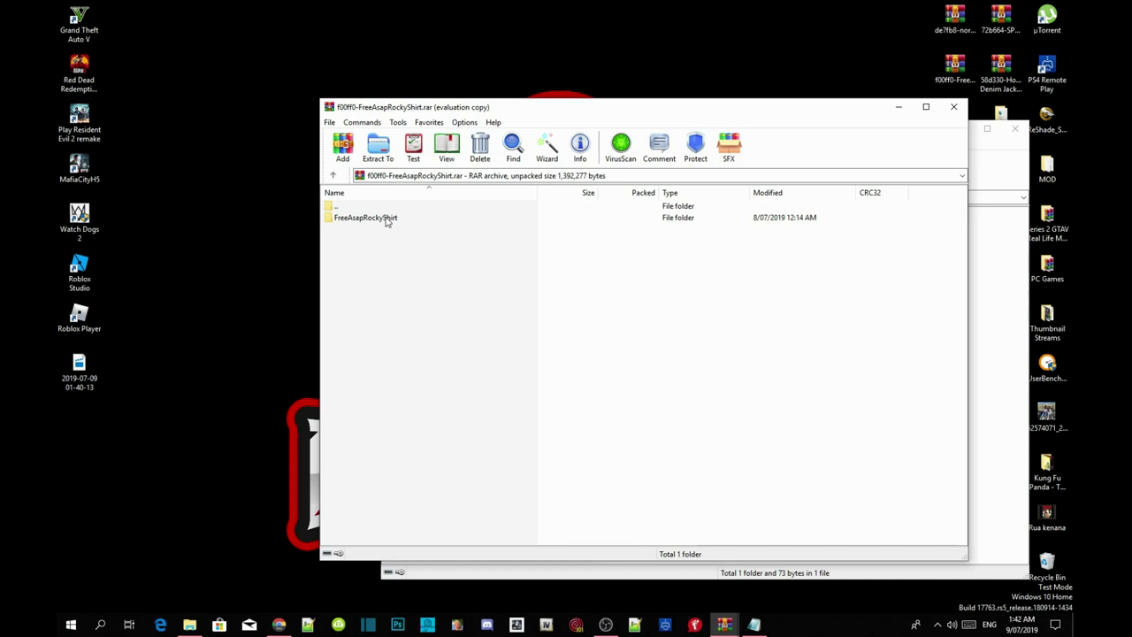
{"action": "double_click", "coordinate": [386, 220]}
{"action": "left_click", "coordinate": [404, 293]}
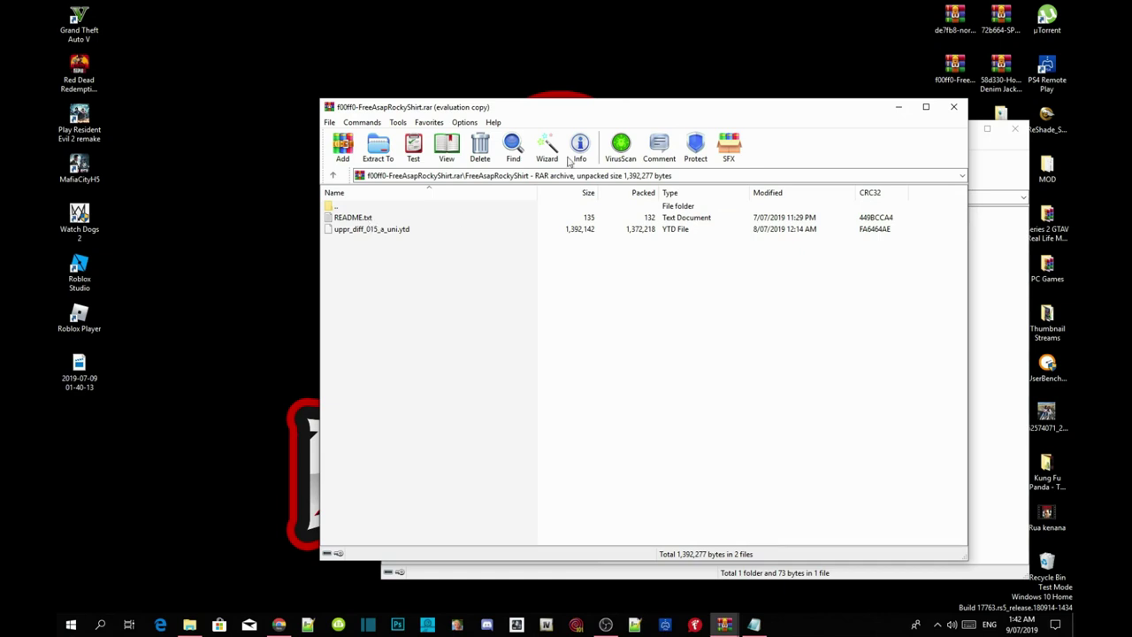
{"action": "left_click_drag", "start_coordinate": [645, 109], "coordinate": [657, 132]}
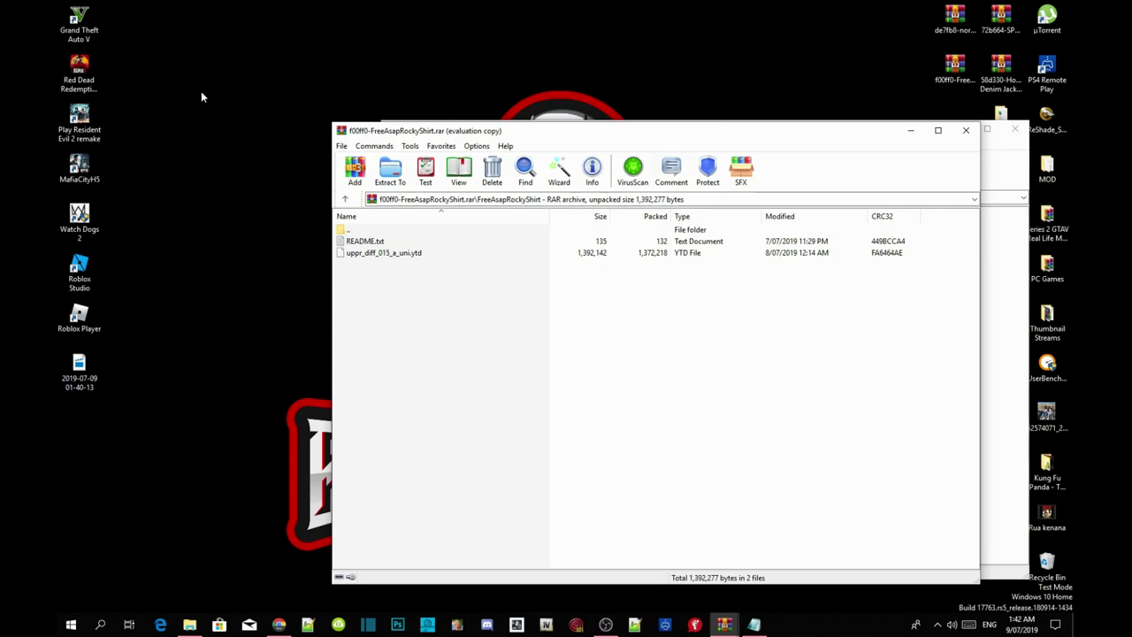
Step: Open the Grand Theft Auto V install folder from the desktop shortcut and enter its mods folder
{"action": "right_click", "coordinate": [73, 18]}
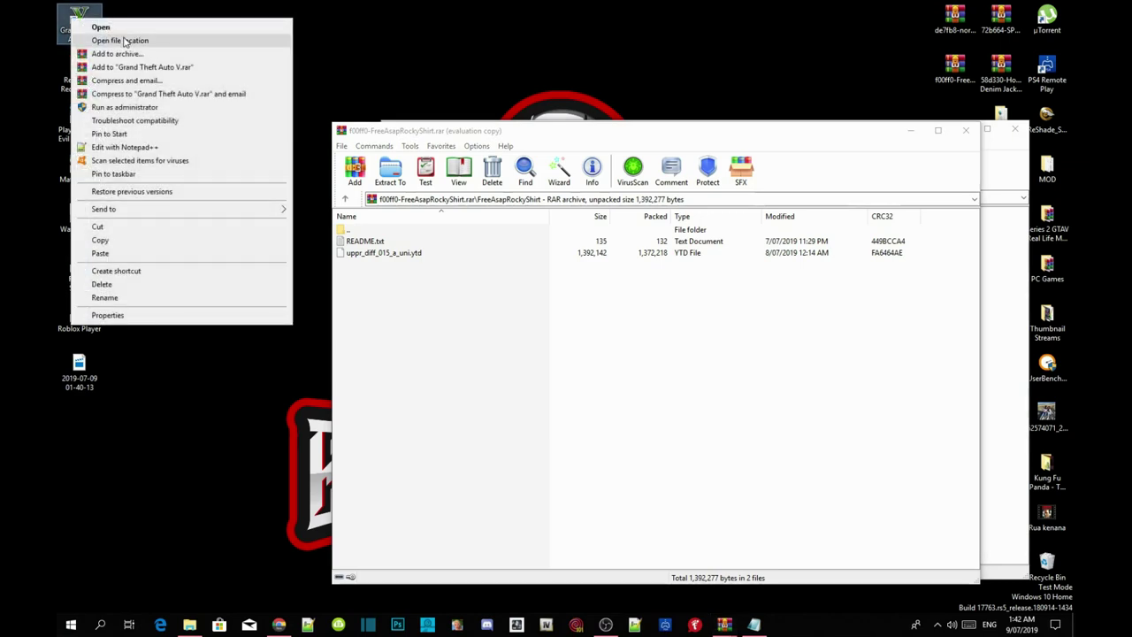
{"action": "left_click", "coordinate": [125, 40]}
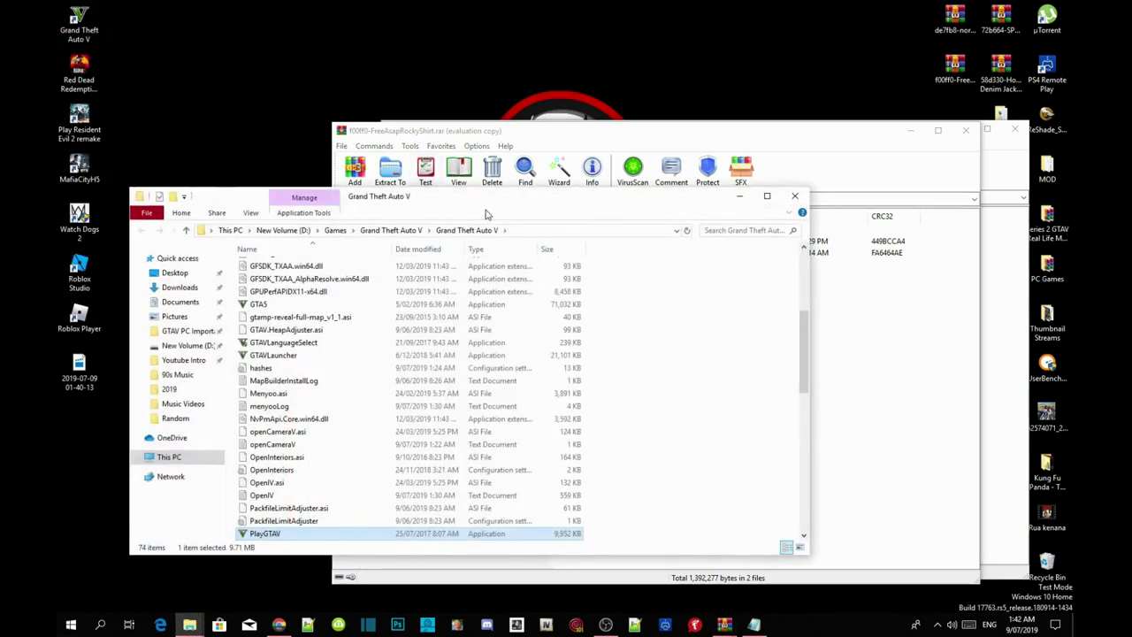
{"action": "left_click_drag", "start_coordinate": [513, 196], "coordinate": [520, 86]}
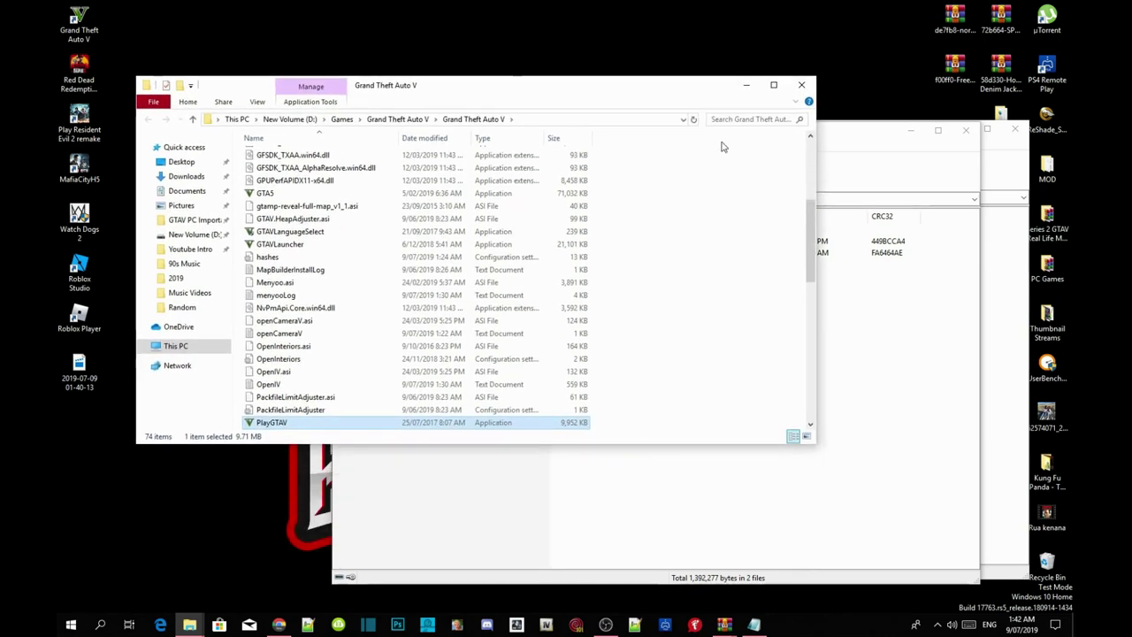
{"action": "left_click", "coordinate": [774, 86]}
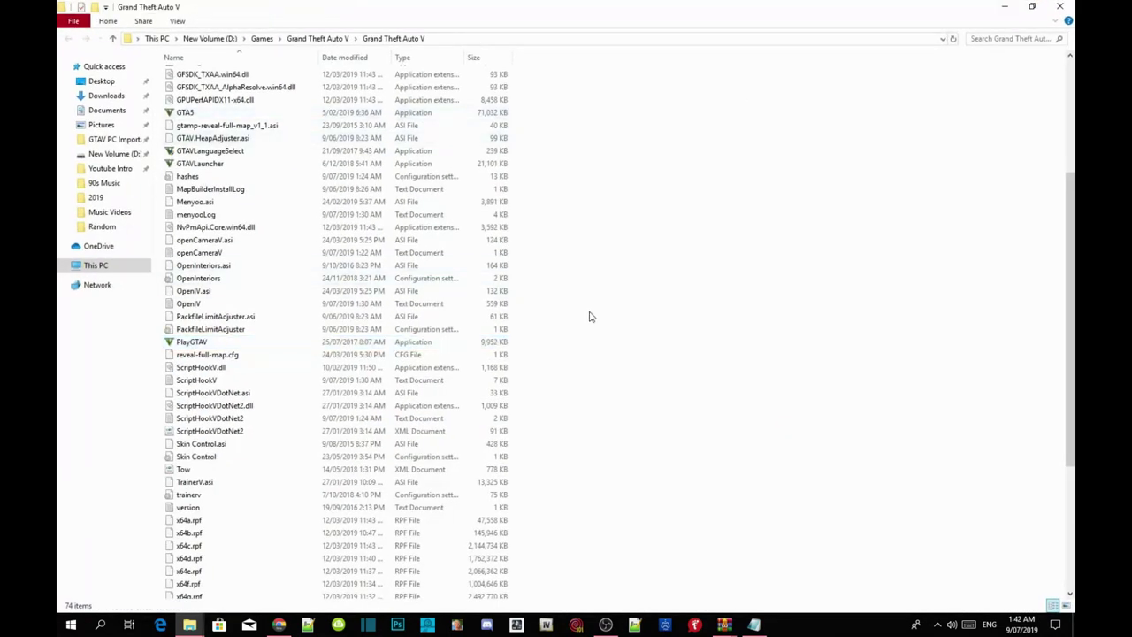
{"action": "scroll", "coordinate": [591, 316], "scroll_direction": "down", "scroll_amount": 5}
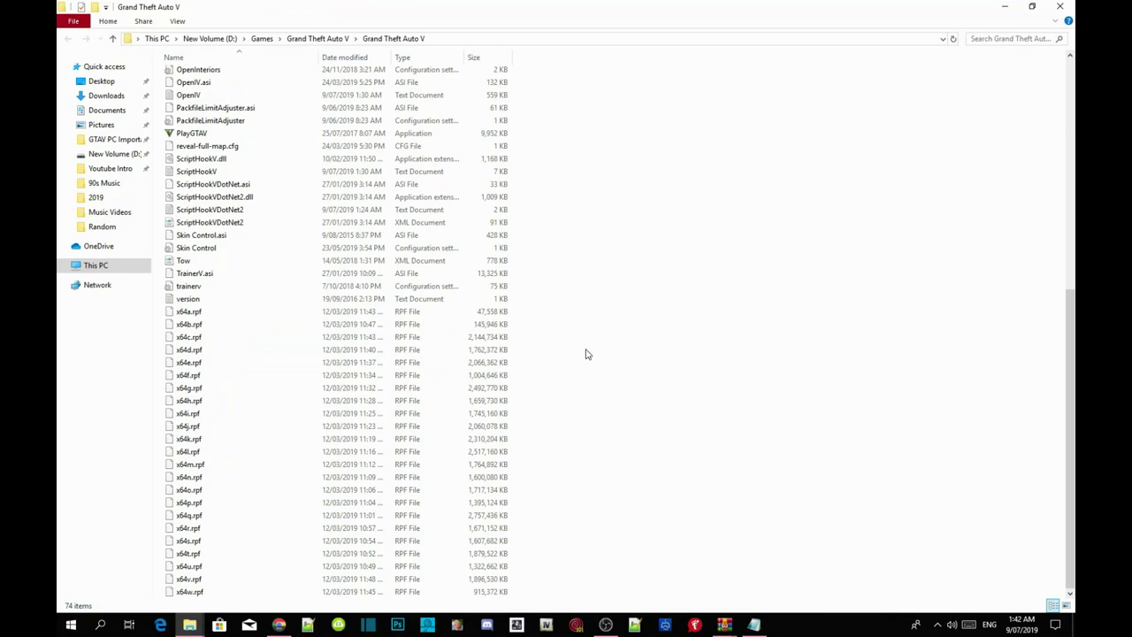
{"action": "scroll", "coordinate": [591, 406], "scroll_direction": "up", "scroll_amount": 9}
{"action": "scroll", "coordinate": [593, 408], "scroll_direction": "up", "scroll_amount": 2}
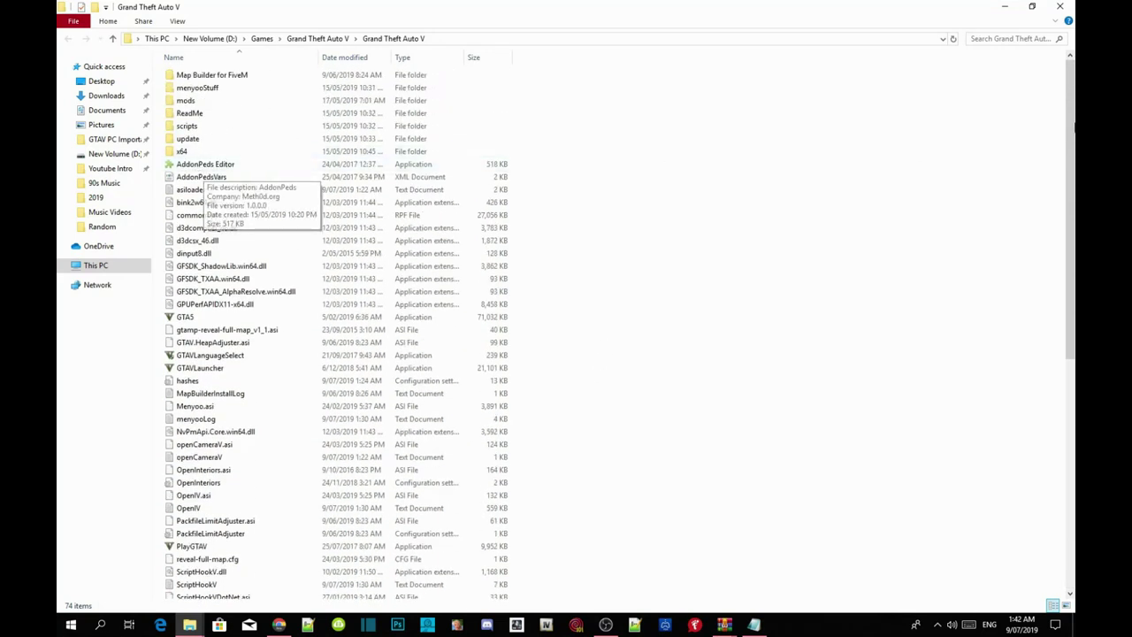
{"action": "left_click", "coordinate": [1028, 8]}
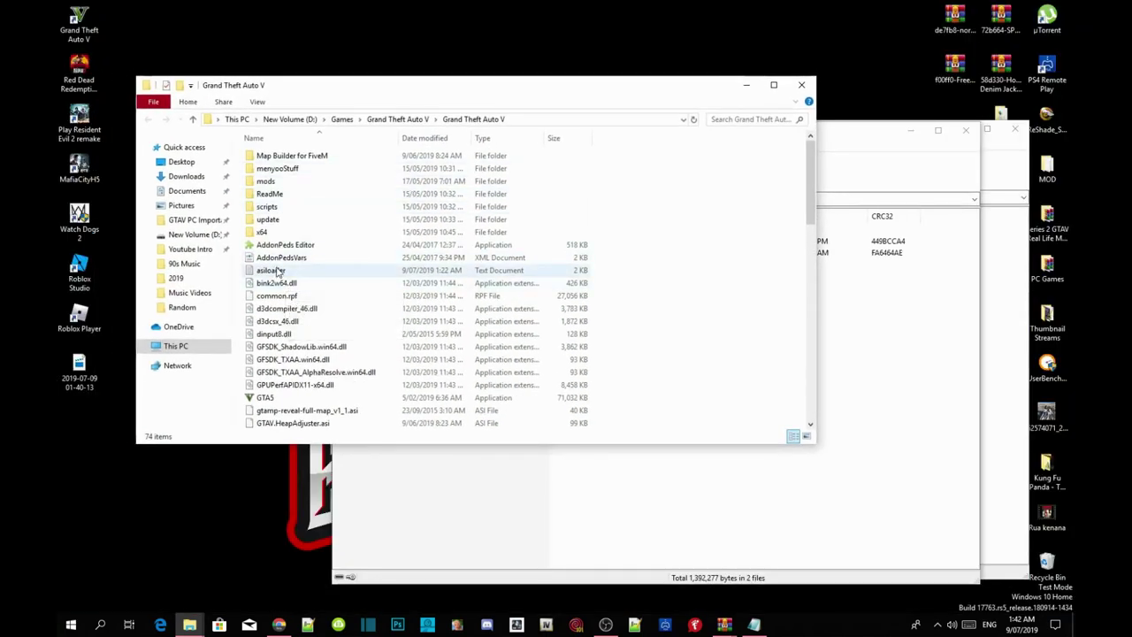
{"action": "double_click", "coordinate": [267, 182]}
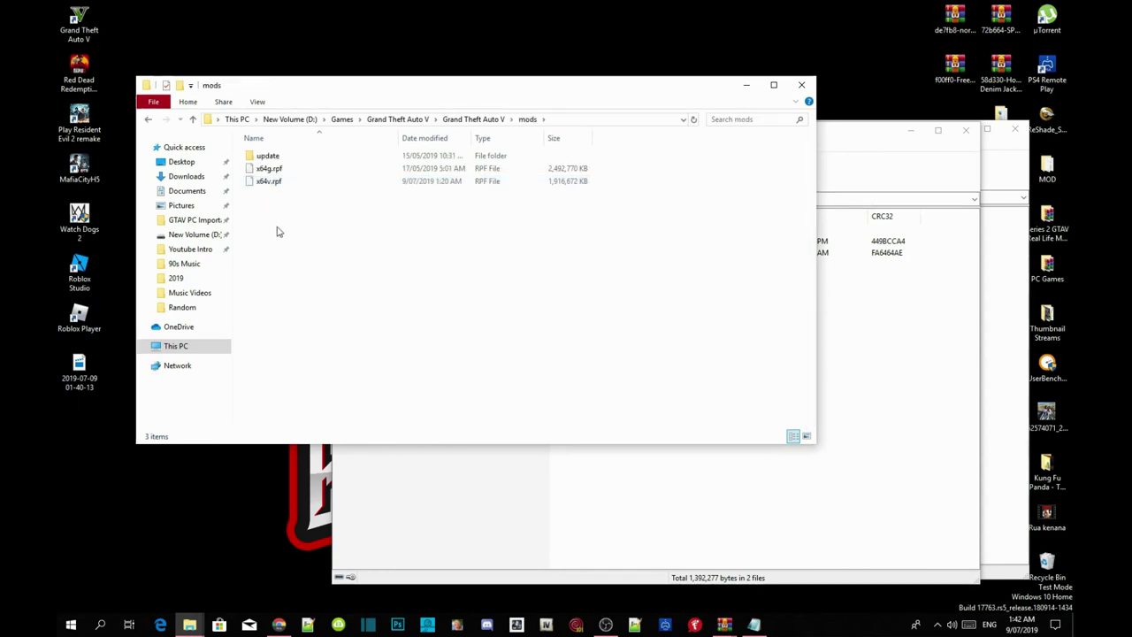
Step: Compare x64v.rpf in the mods folder with the original x64v.rpf in the game folder
{"action": "left_click", "coordinate": [270, 184]}
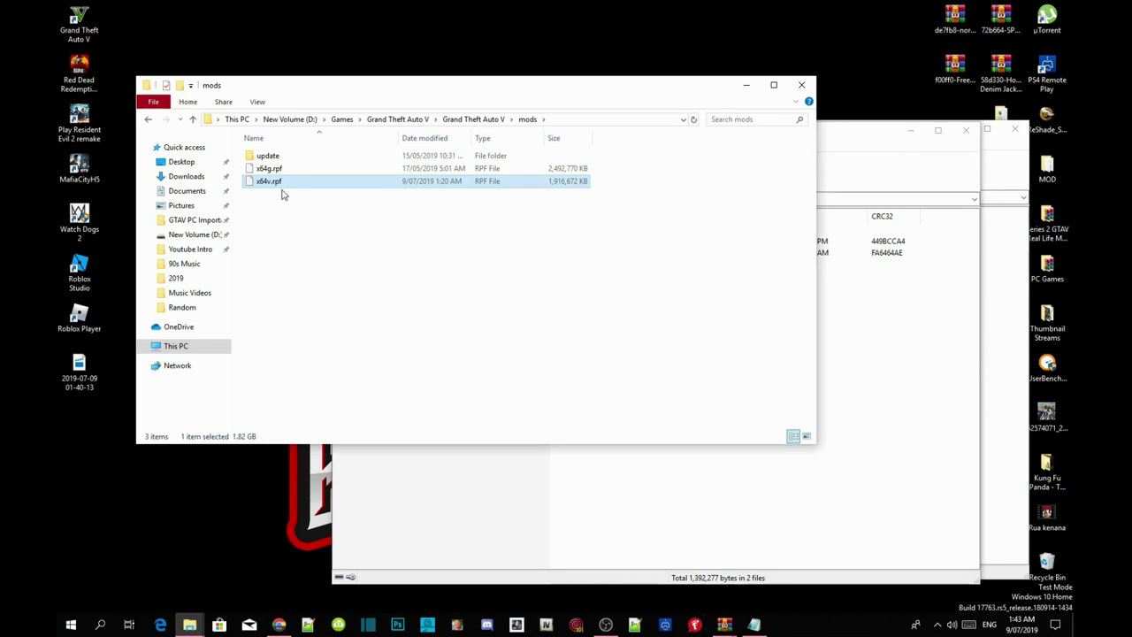
{"action": "left_click", "coordinate": [281, 208]}
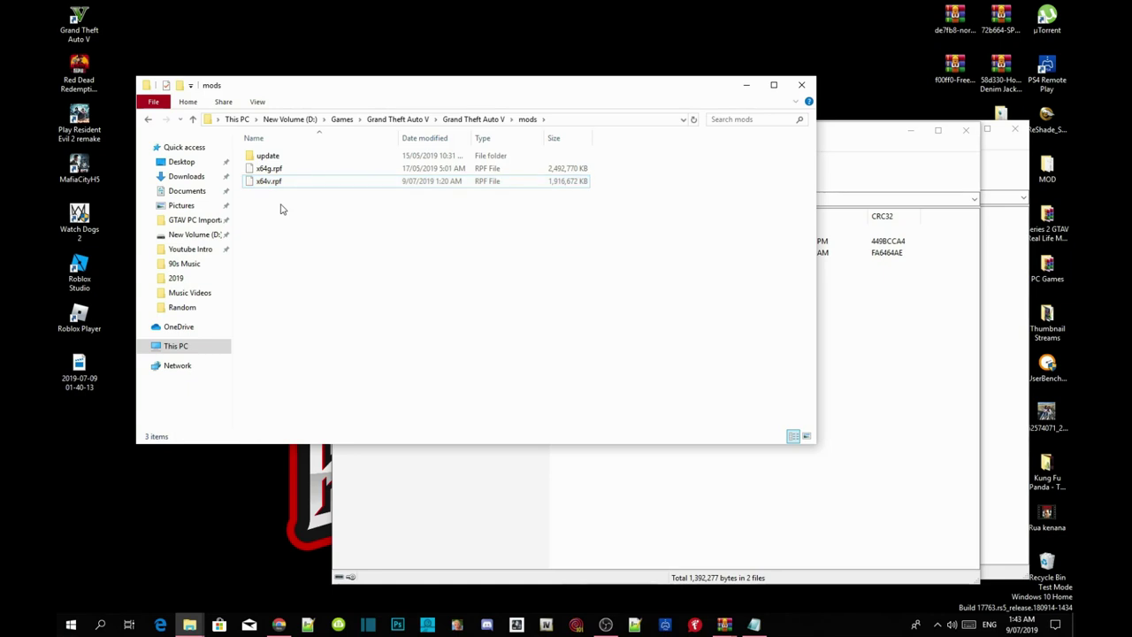
{"action": "left_click", "coordinate": [488, 124]}
{"action": "scroll", "coordinate": [730, 349], "scroll_direction": "down", "scroll_amount": 10}
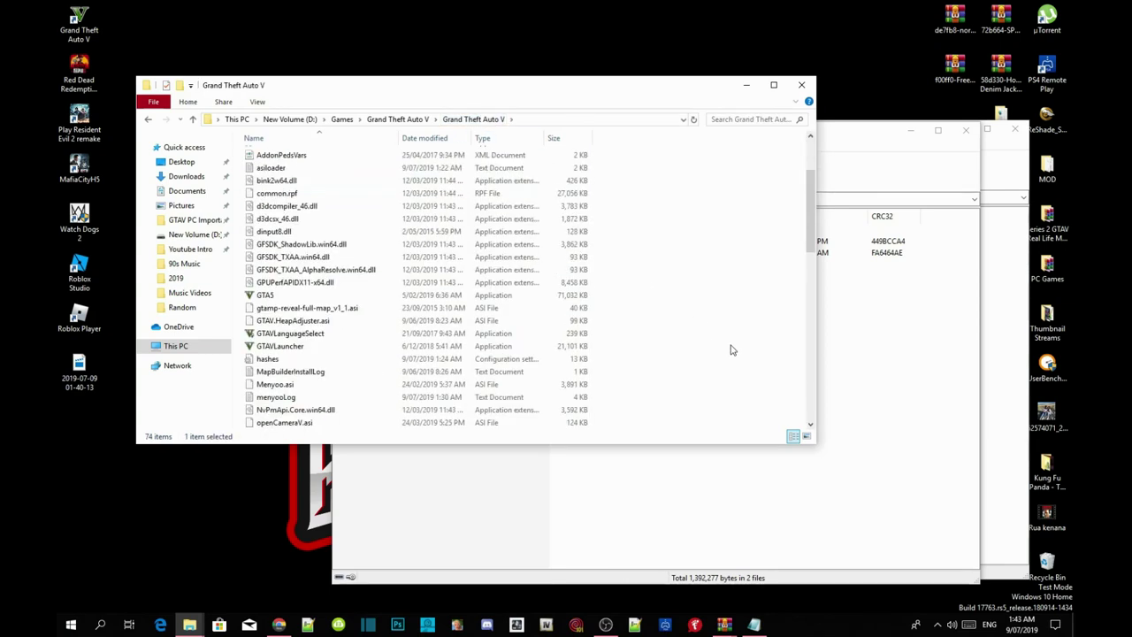
{"action": "scroll", "coordinate": [730, 348], "scroll_direction": "down", "scroll_amount": 7}
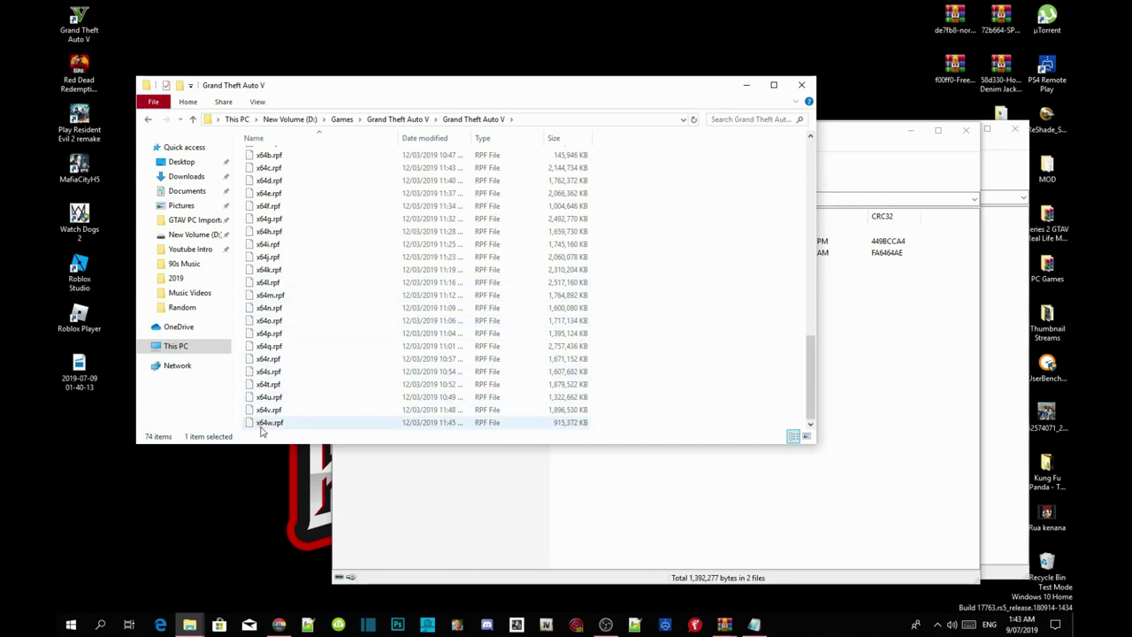
{"action": "left_click", "coordinate": [268, 411]}
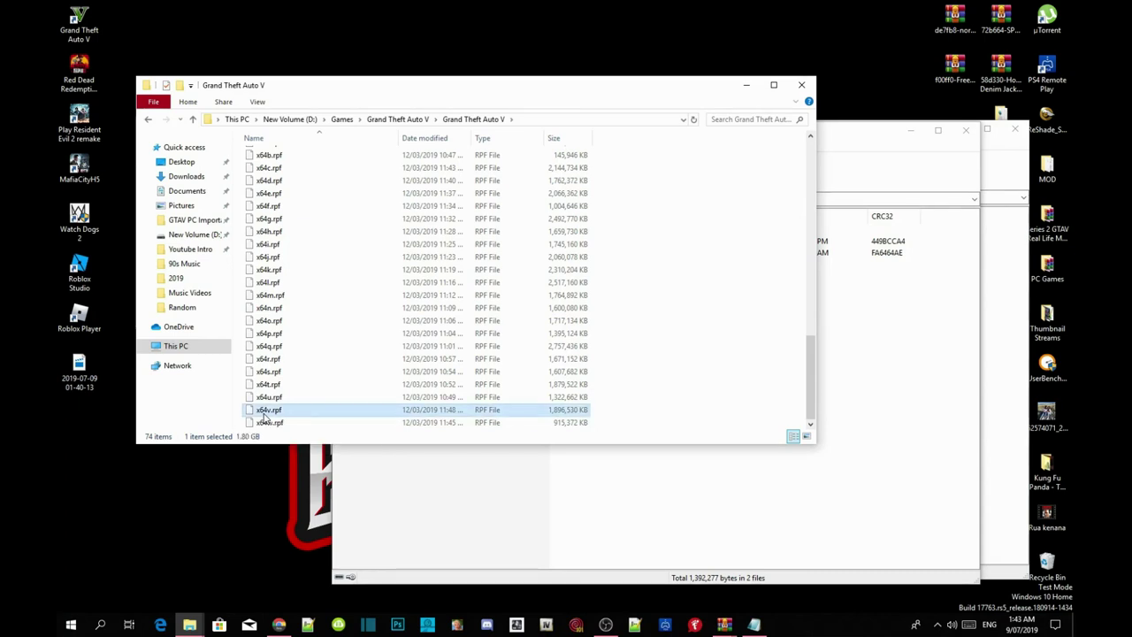
{"action": "right_click", "coordinate": [269, 413]}
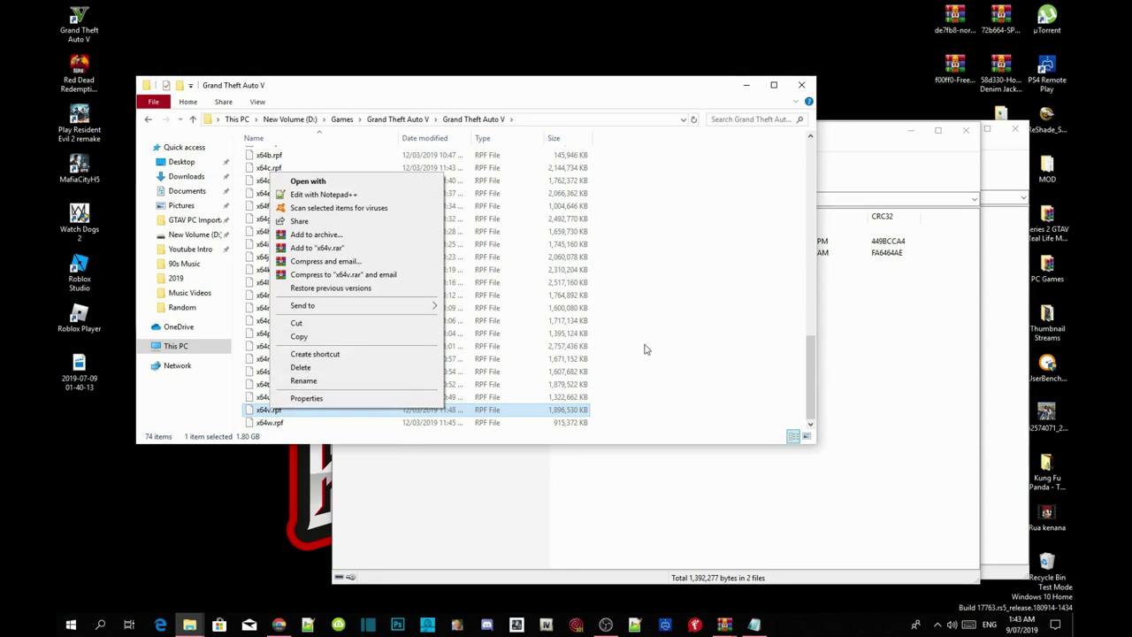
{"action": "left_click", "coordinate": [688, 343]}
Step: Reopen the mods folder, then refresh the game installations folder listing and close Explorer
{"action": "scroll", "coordinate": [714, 358], "scroll_direction": "up", "scroll_amount": 4}
{"action": "scroll", "coordinate": [713, 358], "scroll_direction": "up", "scroll_amount": 12}
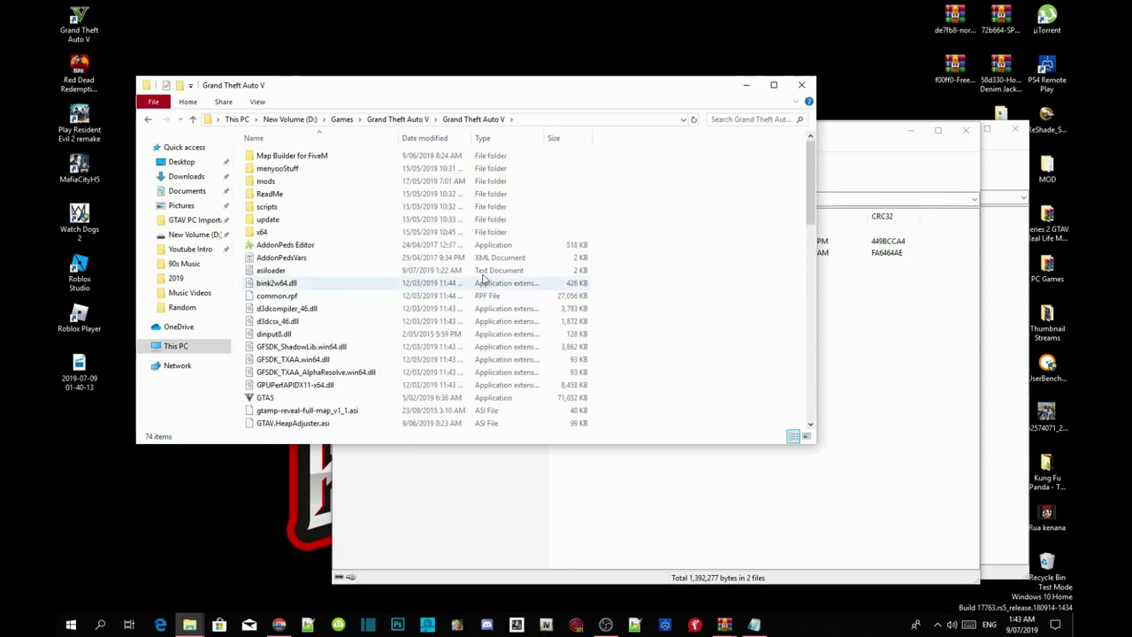
{"action": "left_click", "coordinate": [264, 182]}
{"action": "double_click", "coordinate": [264, 182]}
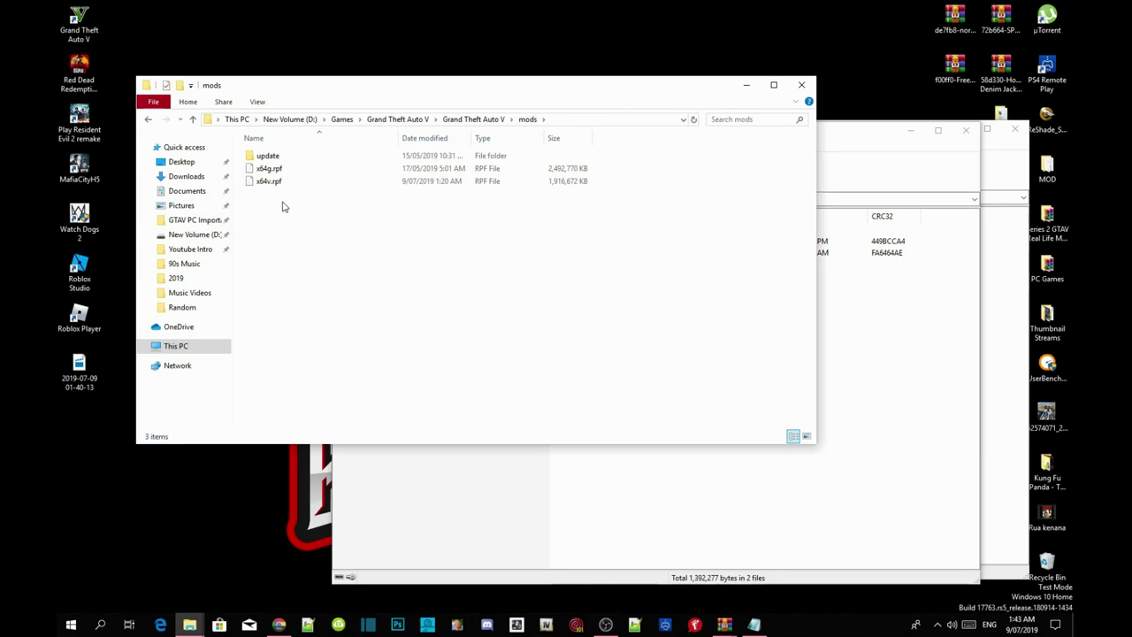
{"action": "left_click", "coordinate": [397, 120]}
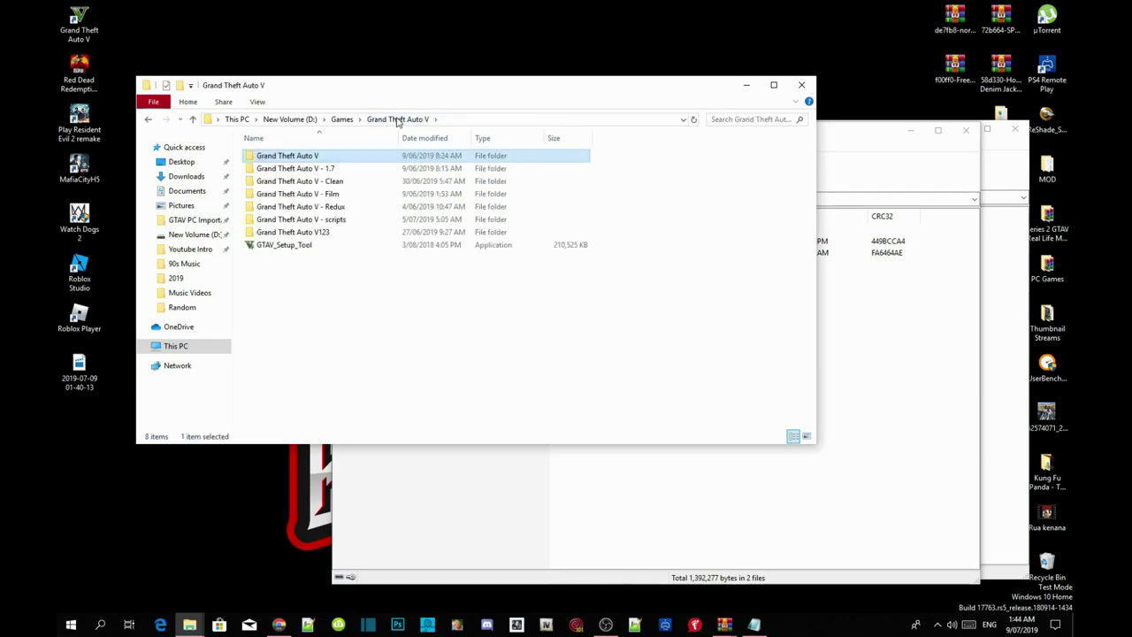
{"action": "right_click", "coordinate": [575, 371]}
{"action": "left_click", "coordinate": [610, 417]}
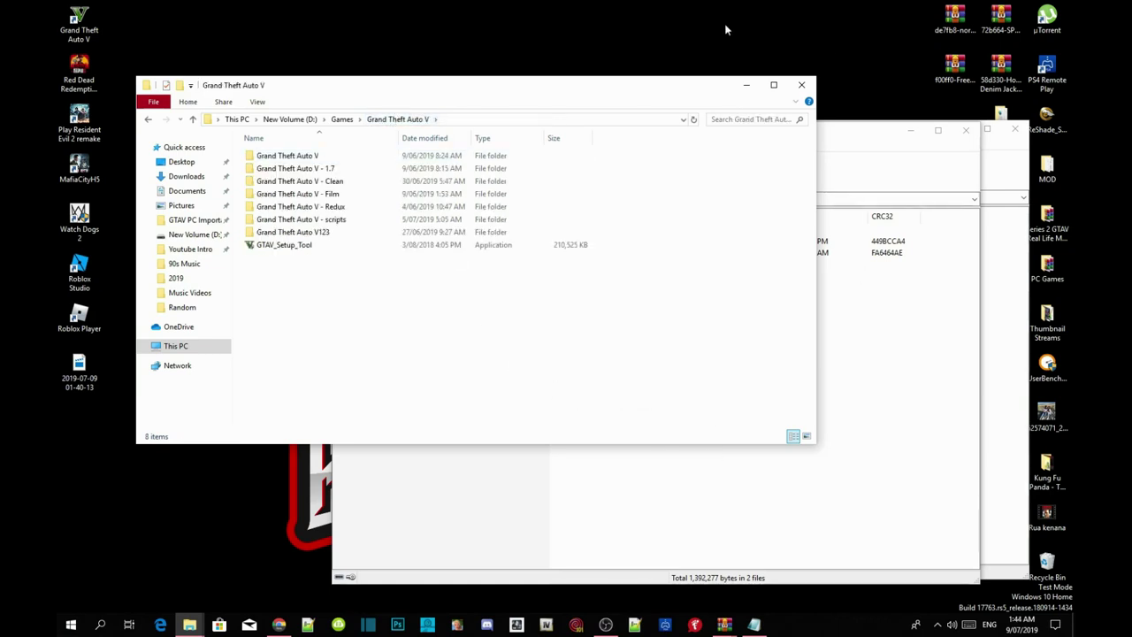
{"action": "left_click", "coordinate": [800, 83]}
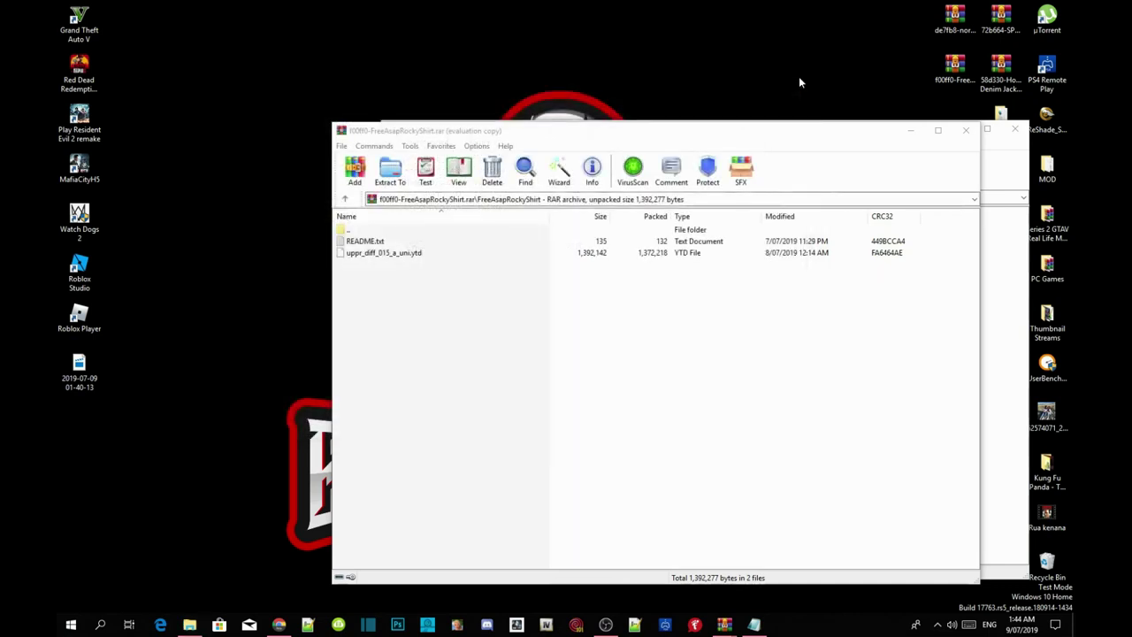
Step: Launch OpenIV, load Grand Theft Auto V for Windows, and move the window to the top-left
{"action": "left_click", "coordinate": [546, 625]}
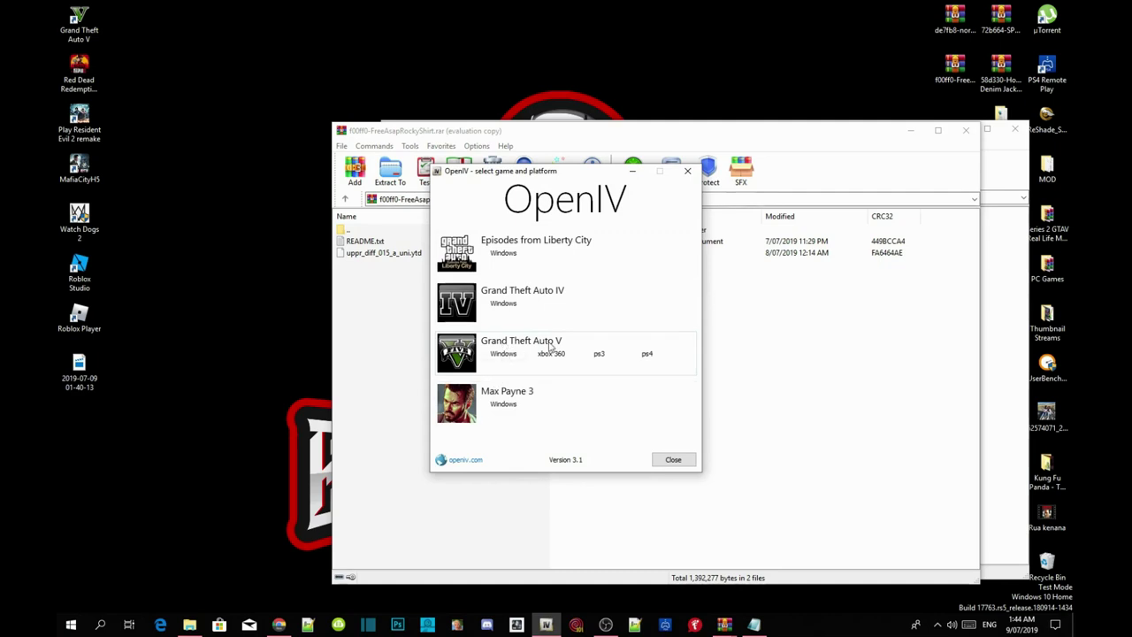
{"action": "left_click", "coordinate": [503, 354]}
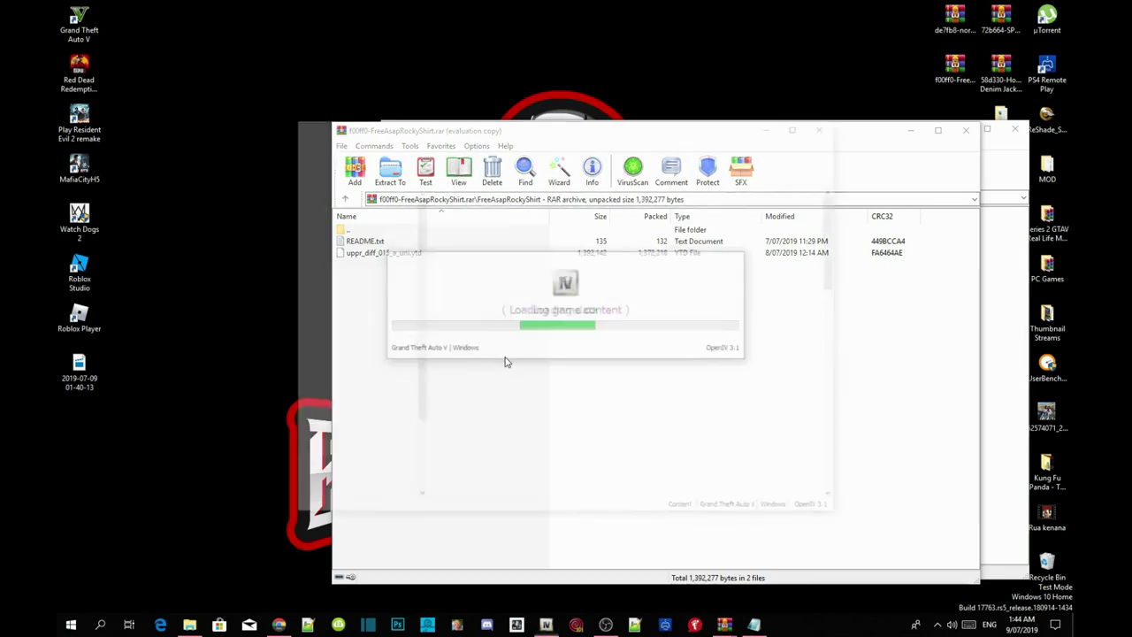
{"action": "left_click_drag", "start_coordinate": [710, 127], "coordinate": [579, 25]}
Step: Turn on OpenIV edit mode and accept the editing warning
{"action": "left_click", "coordinate": [536, 41]}
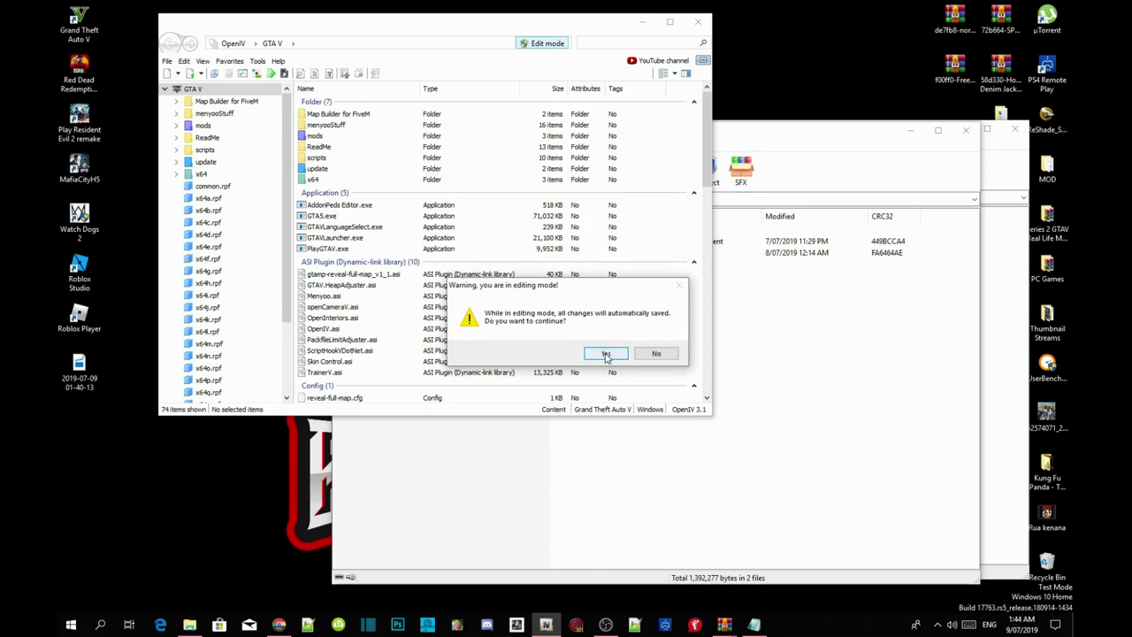
{"action": "left_click", "coordinate": [608, 352]}
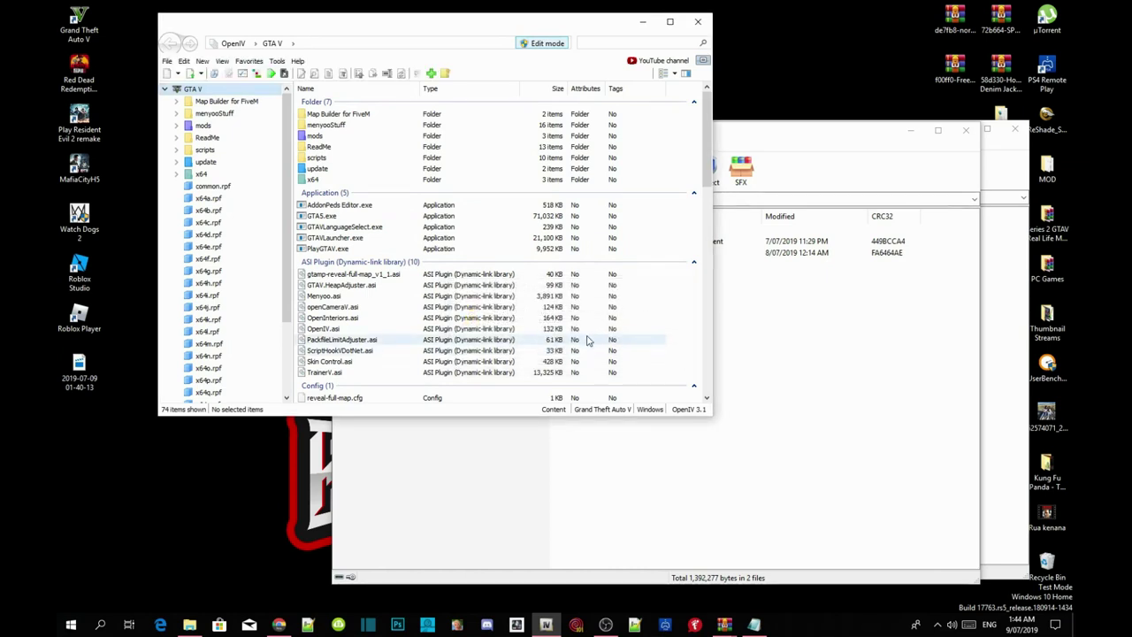
{"action": "left_click_drag", "start_coordinate": [354, 26], "coordinate": [320, 25]}
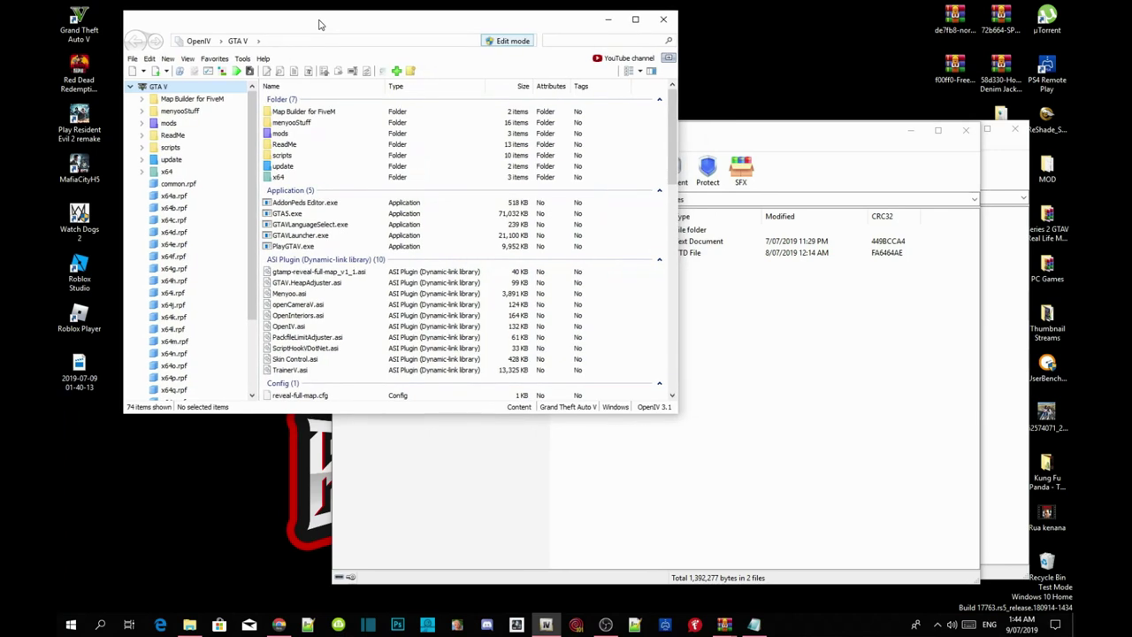
Step: Navigate to mods\x64v.rpf\models\cdimages\streamedpeds_players.rpf\player_one
{"action": "double_click", "coordinate": [280, 133]}
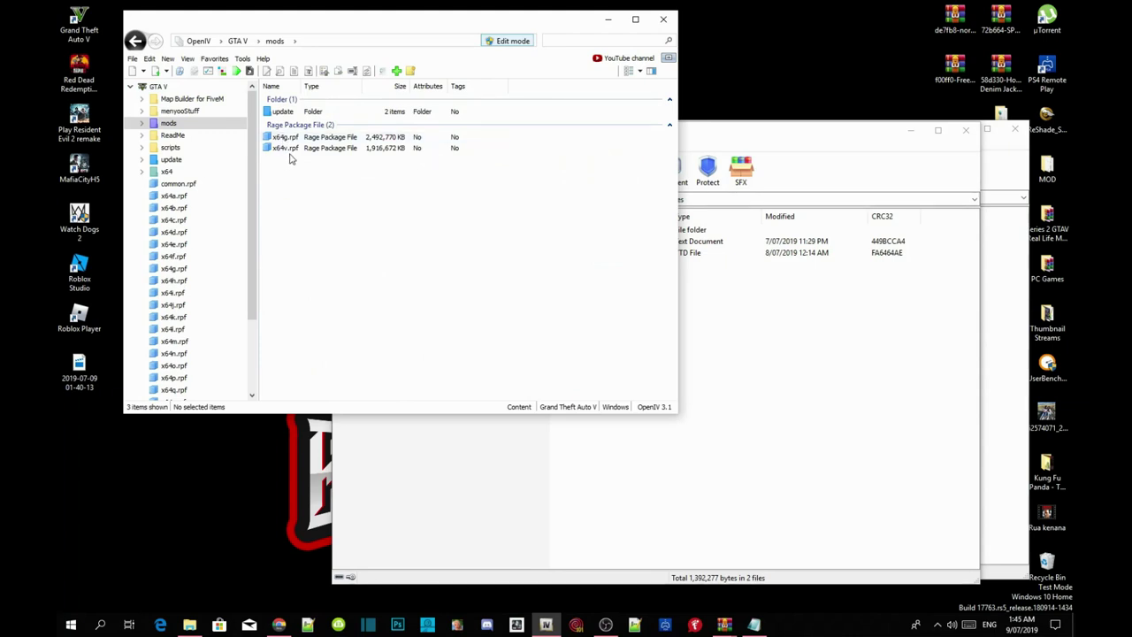
{"action": "double_click", "coordinate": [291, 151]}
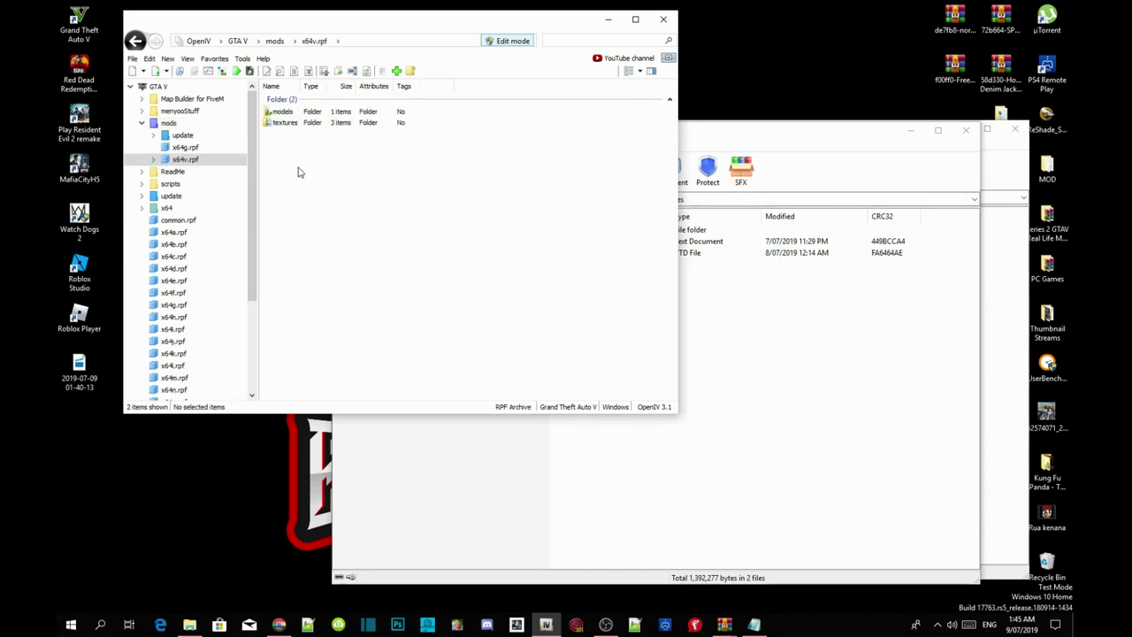
{"action": "double_click", "coordinate": [292, 113]}
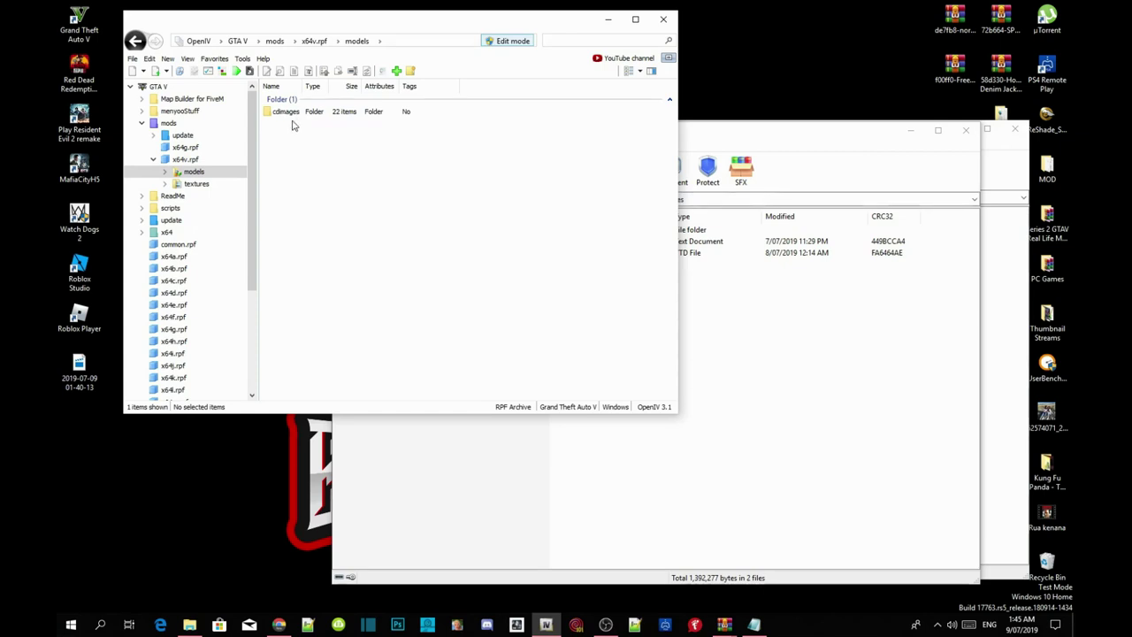
{"action": "double_click", "coordinate": [292, 113]}
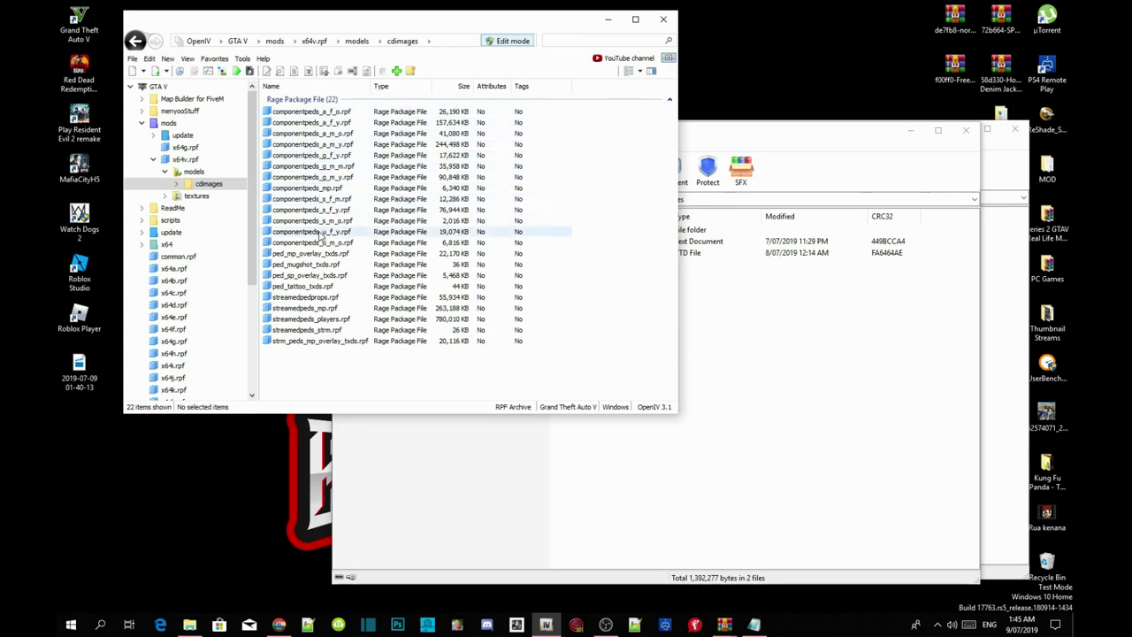
{"action": "double_click", "coordinate": [298, 319]}
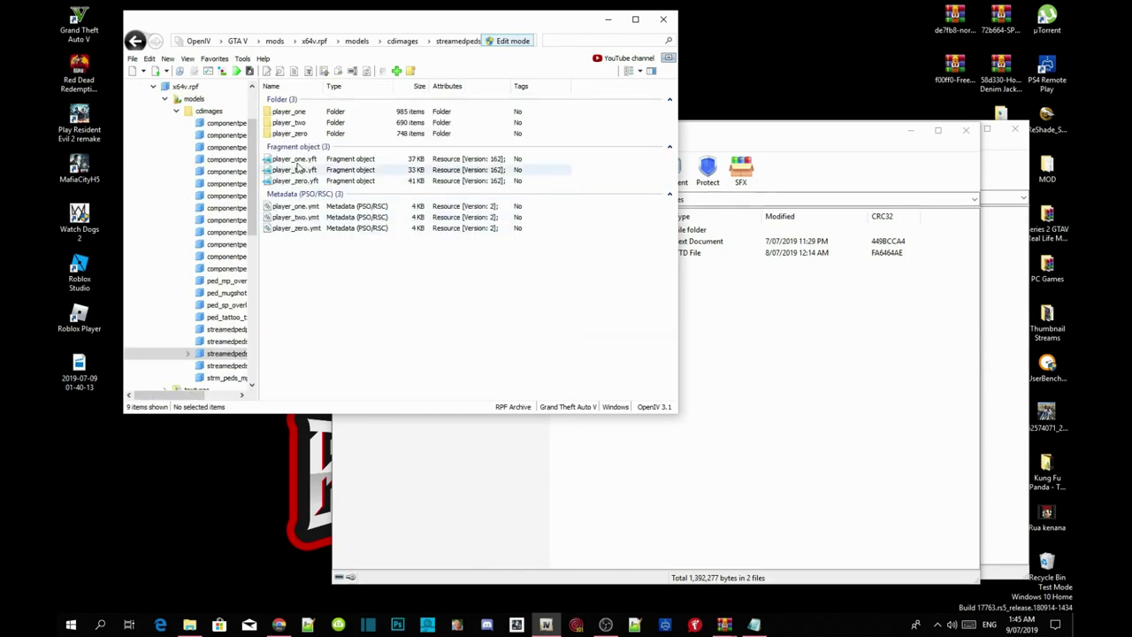
{"action": "double_click", "coordinate": [294, 115]}
{"action": "left_click_drag", "start_coordinate": [672, 98], "coordinate": [662, 318]}
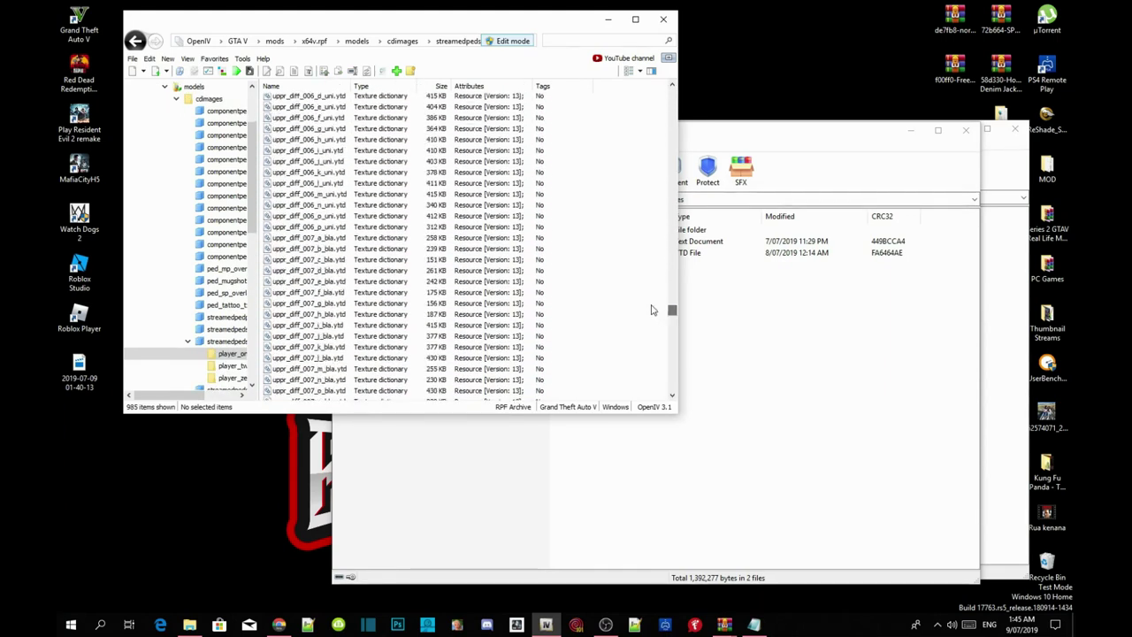
Step: Minimize the ASAP Rocky archive and open the normalShirt archive's files folder
{"action": "left_click", "coordinate": [909, 323]}
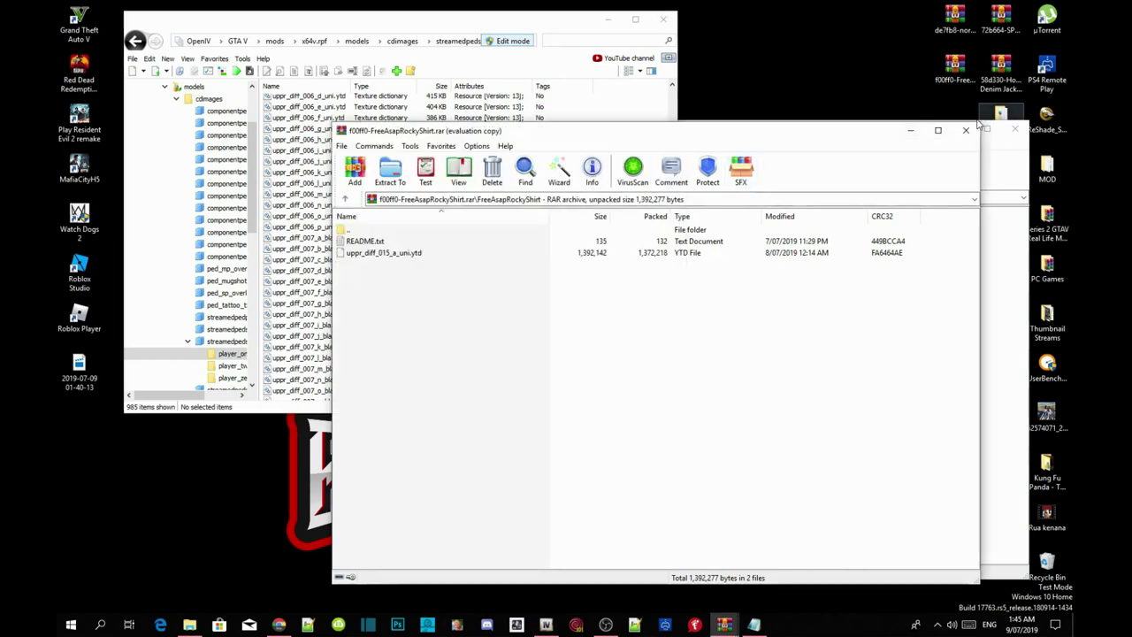
{"action": "left_click", "coordinate": [914, 134]}
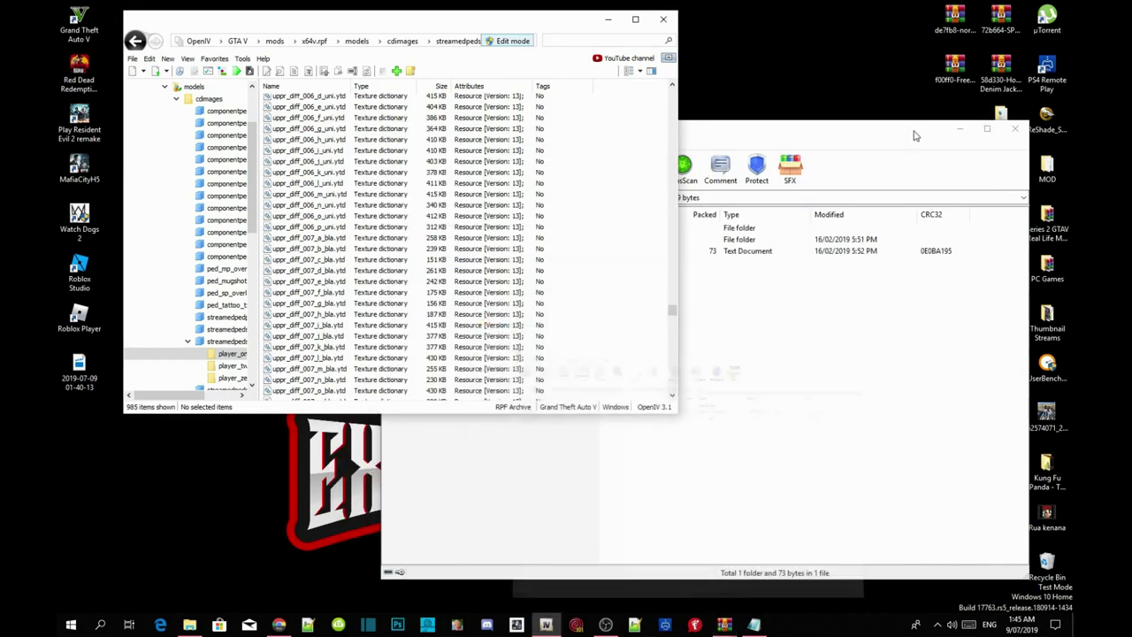
{"action": "left_click", "coordinate": [796, 336]}
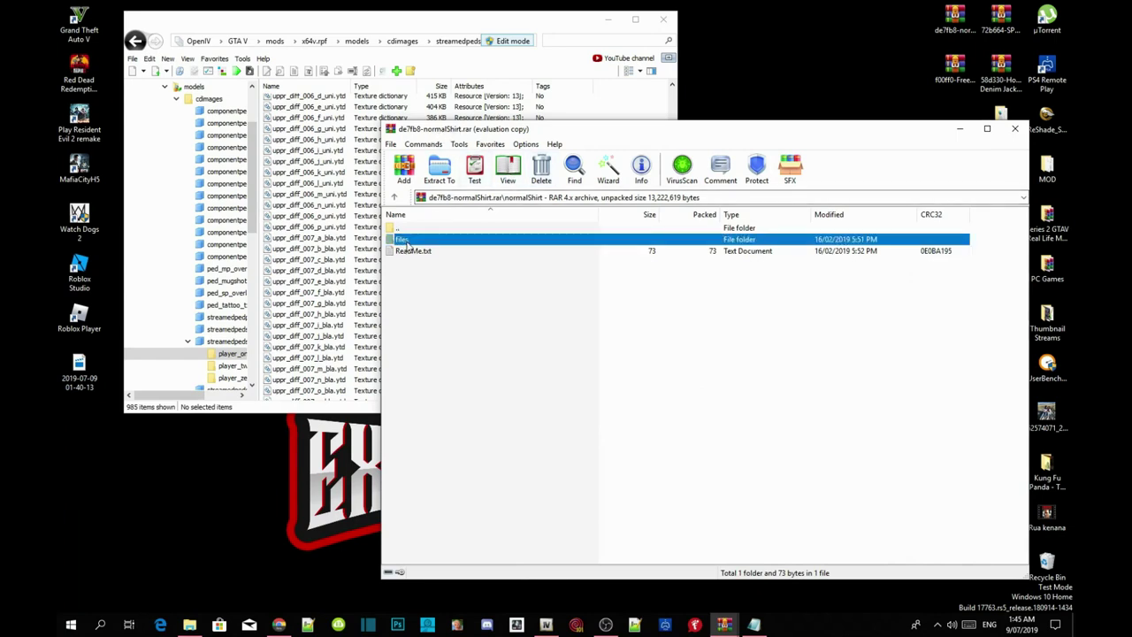
{"action": "double_click", "coordinate": [402, 240]}
Step: Select all 13 uppr shirt files and copy them into OpenIV's player_one folder
{"action": "left_click", "coordinate": [523, 453]}
{"action": "left_click_drag", "start_coordinate": [457, 434], "coordinate": [441, 235]}
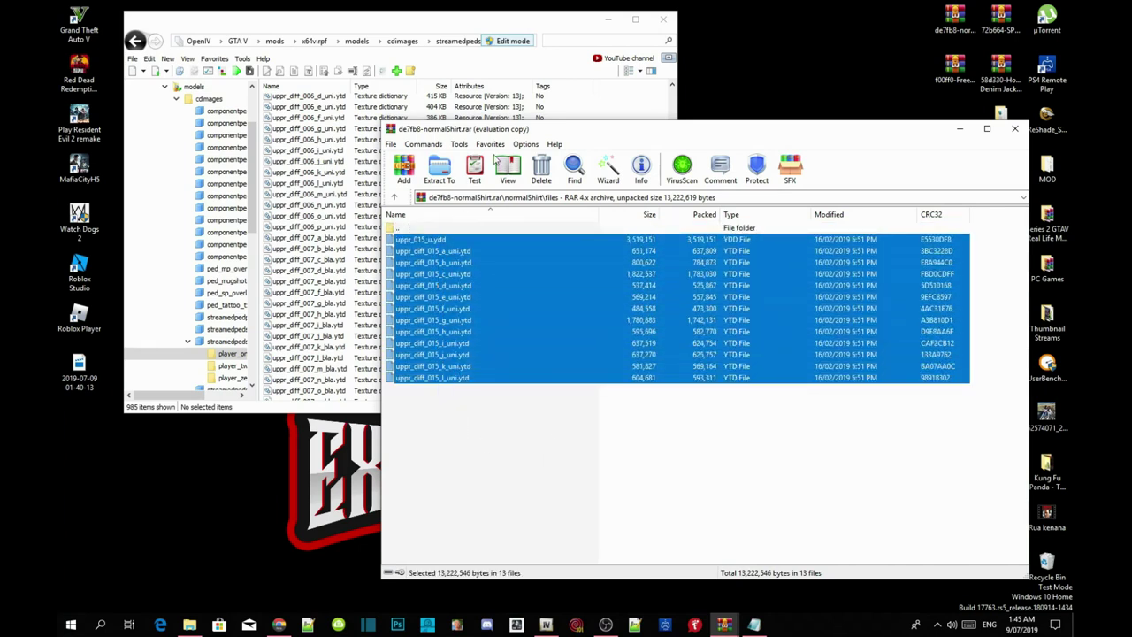
{"action": "left_click_drag", "start_coordinate": [495, 133], "coordinate": [891, 89]}
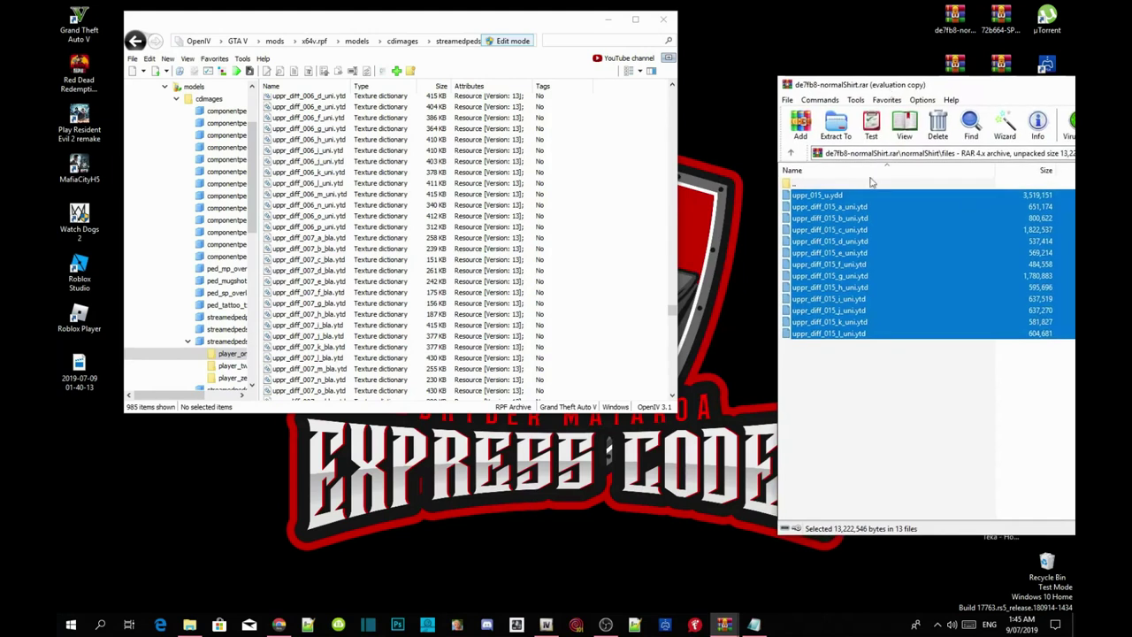
{"action": "left_click_drag", "start_coordinate": [839, 248], "coordinate": [589, 183]}
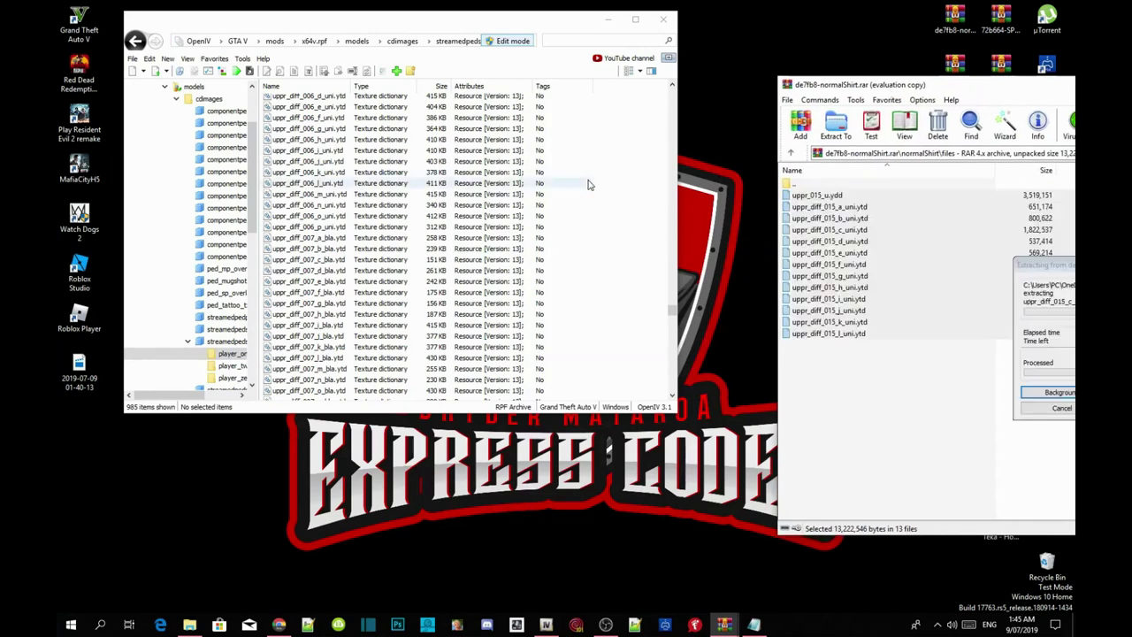
{"action": "left_click", "coordinate": [927, 391]}
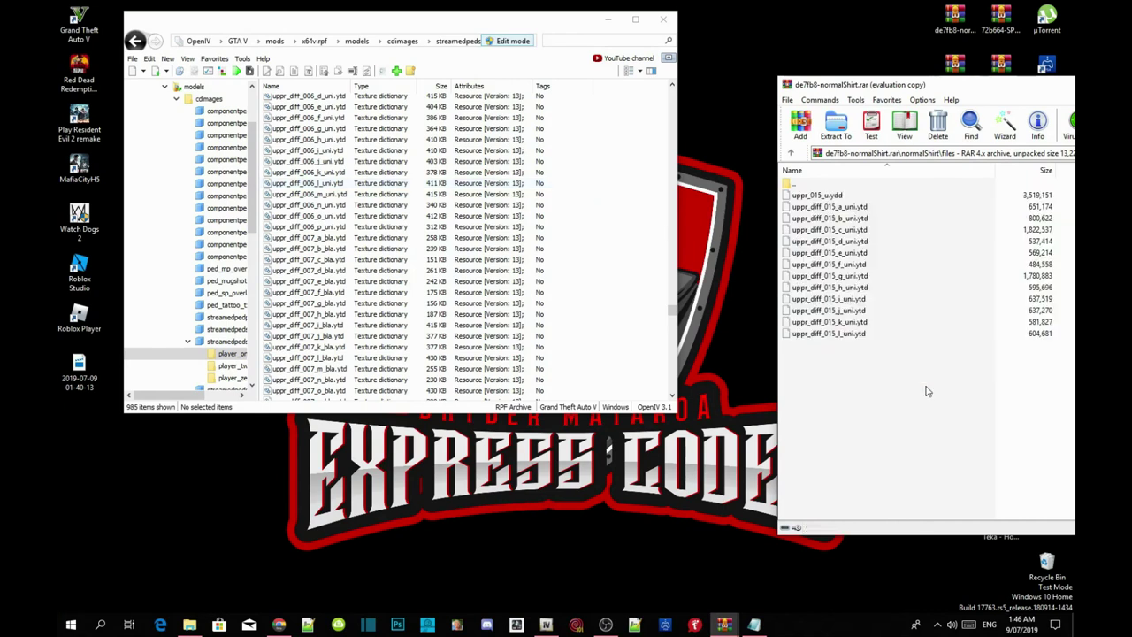
{"action": "left_click_drag", "start_coordinate": [964, 88], "coordinate": [478, 84]}
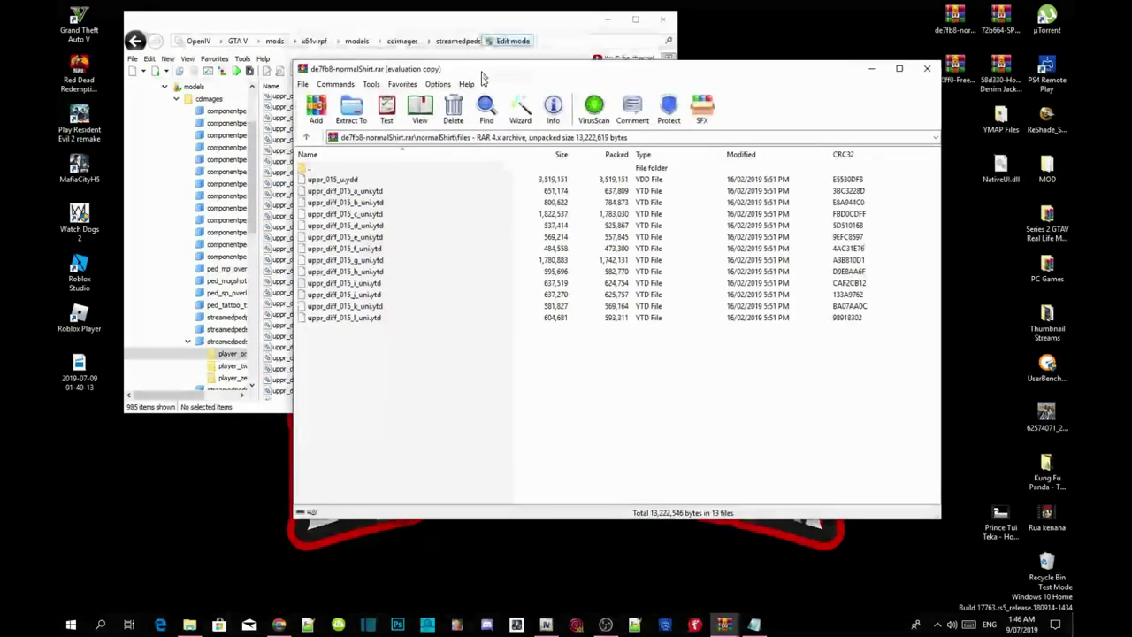
Step: Close the normalShirt archive and bring the FreeAsapRockyShirt archive to the top-right
{"action": "left_click", "coordinate": [925, 78]}
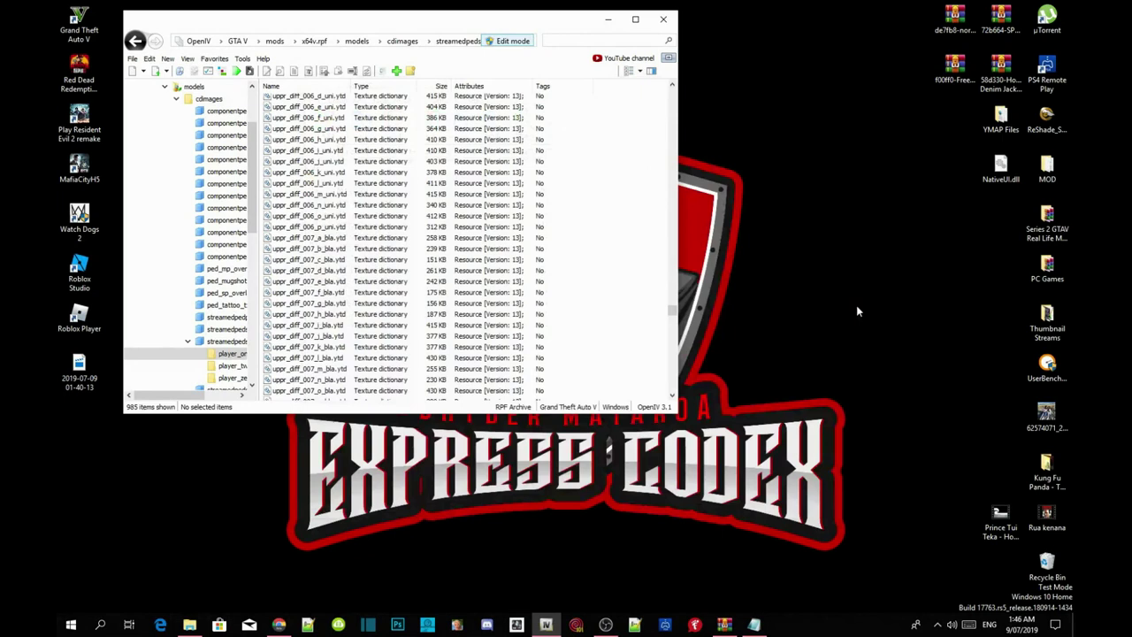
{"action": "left_click", "coordinate": [732, 624]}
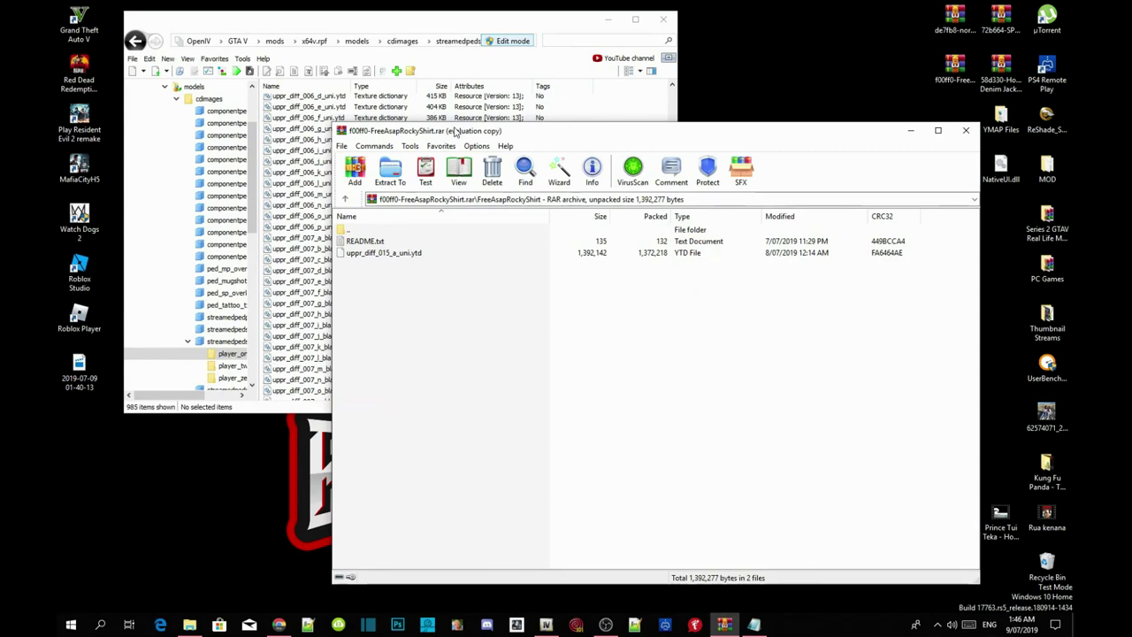
{"action": "left_click_drag", "start_coordinate": [450, 132], "coordinate": [825, 31]}
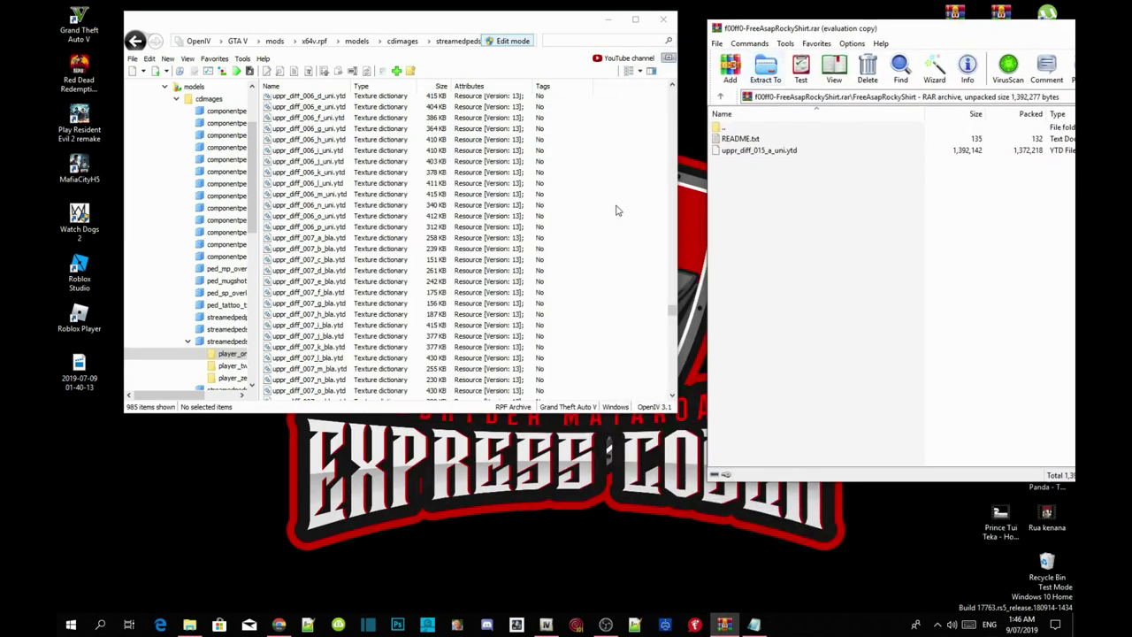
Step: Replace player_one's uppr_diff_015_a_uni.ytd with the ASAP Rocky version and confirm its 1,360 KB size
{"action": "left_click", "coordinate": [777, 152]}
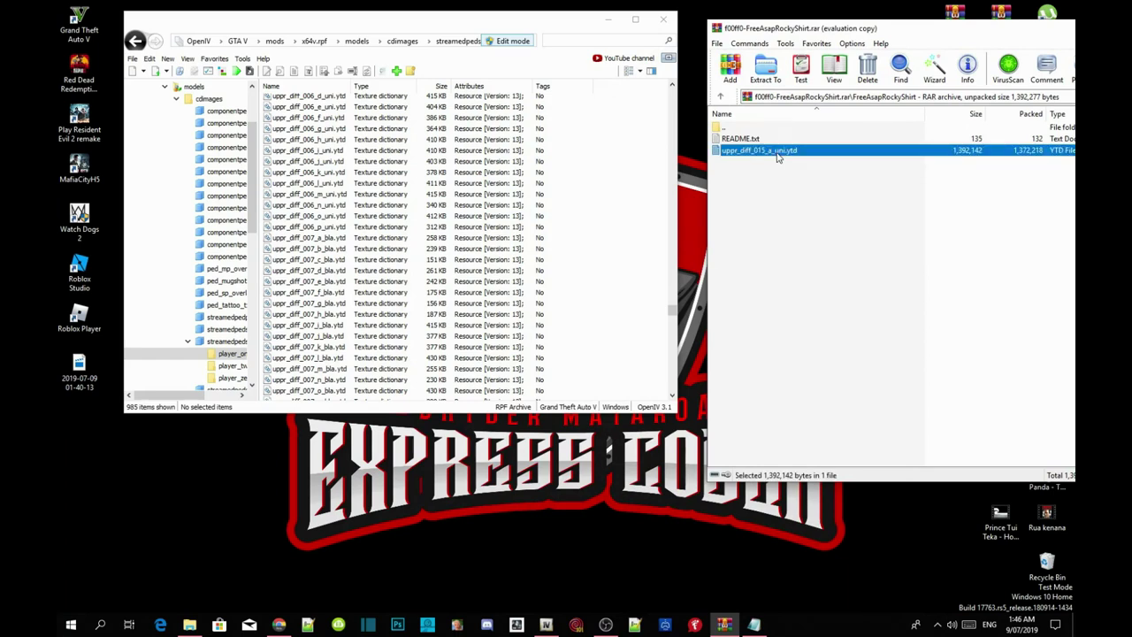
{"action": "left_click_drag", "start_coordinate": [777, 156], "coordinate": [597, 175]}
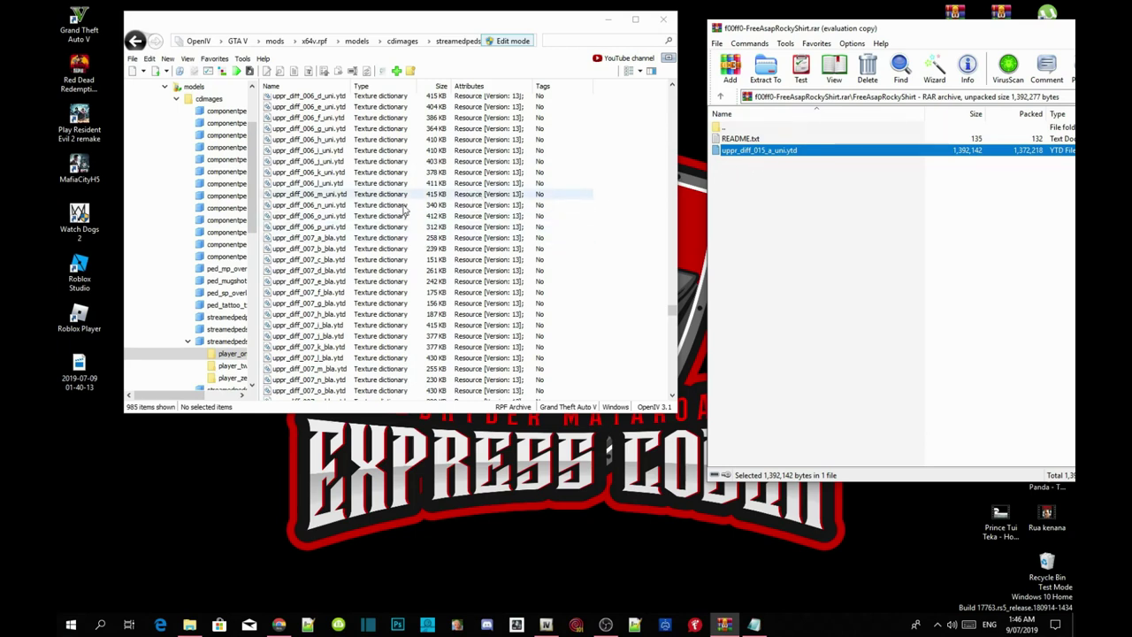
{"action": "scroll", "coordinate": [301, 205], "scroll_direction": "down", "scroll_amount": 5}
{"action": "scroll", "coordinate": [287, 207], "scroll_direction": "down", "scroll_amount": 20}
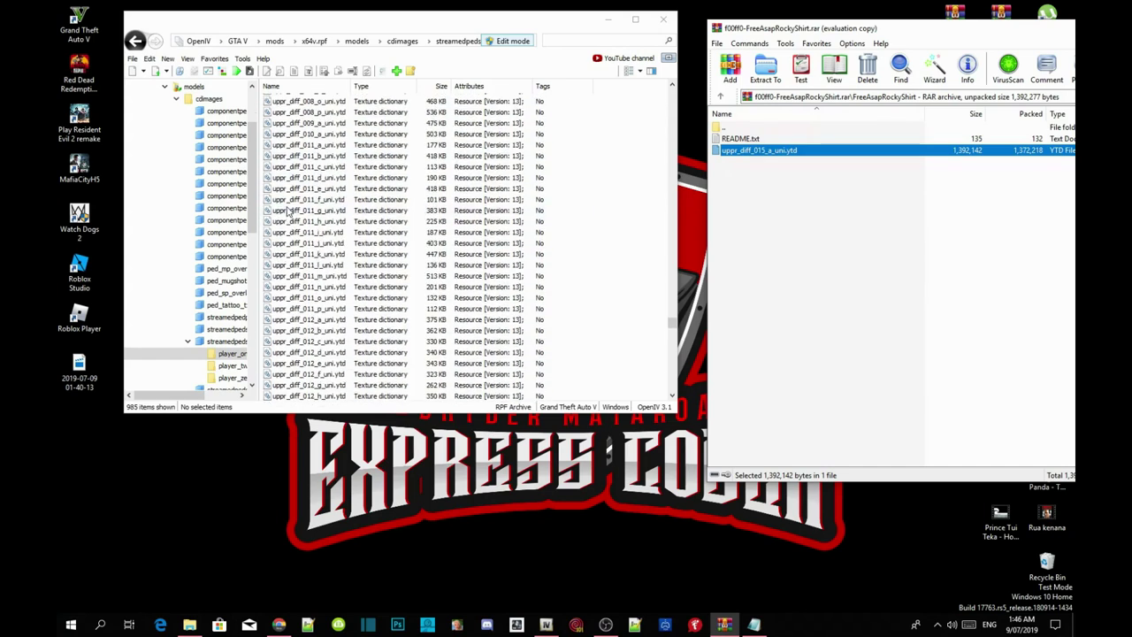
{"action": "scroll", "coordinate": [288, 209], "scroll_direction": "down", "scroll_amount": 7}
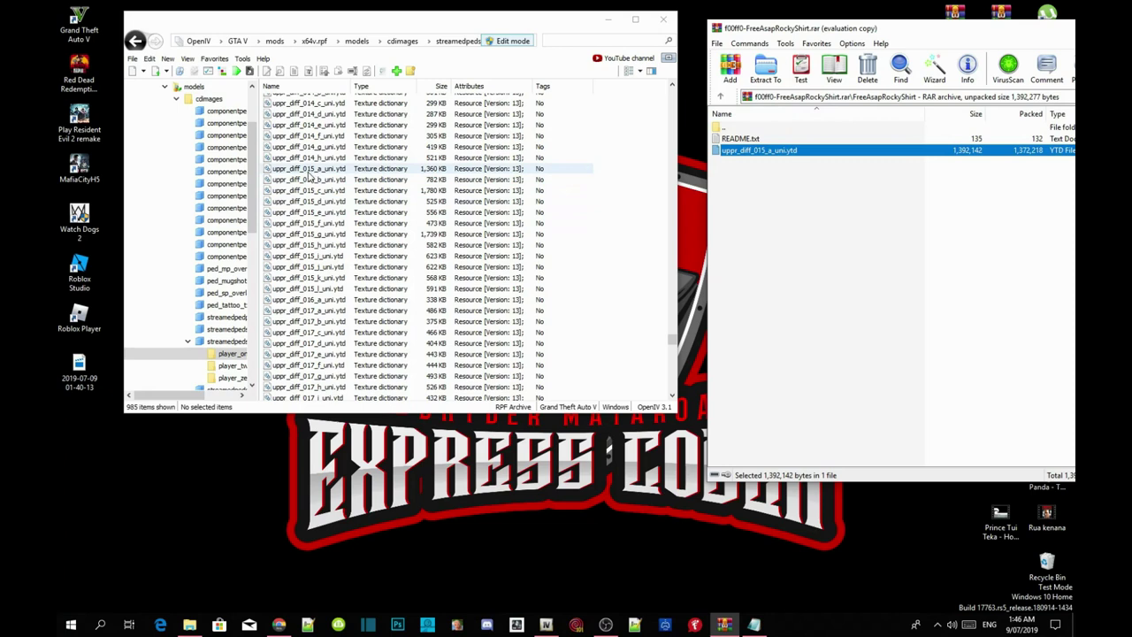
Step: Inspect the 2048x2048 #FREEROCKY texture in uppr_diff_015_a_uni.ytd and save it
{"action": "left_click", "coordinate": [310, 171]}
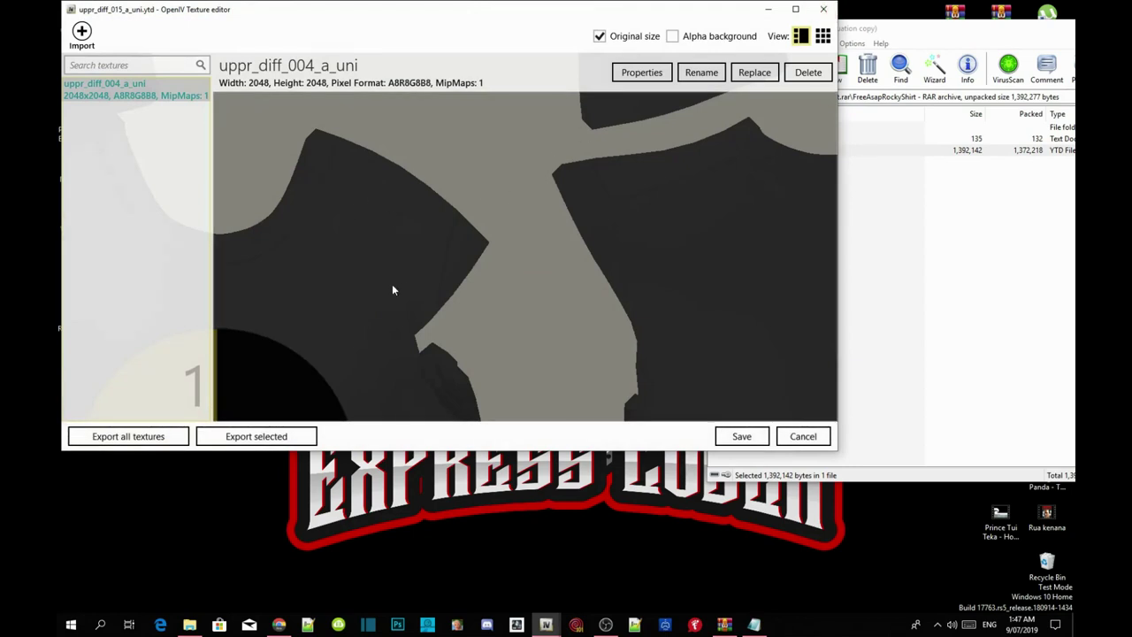
{"action": "left_click_drag", "start_coordinate": [496, 159], "coordinate": [666, 180]}
{"action": "left_click", "coordinate": [750, 436]}
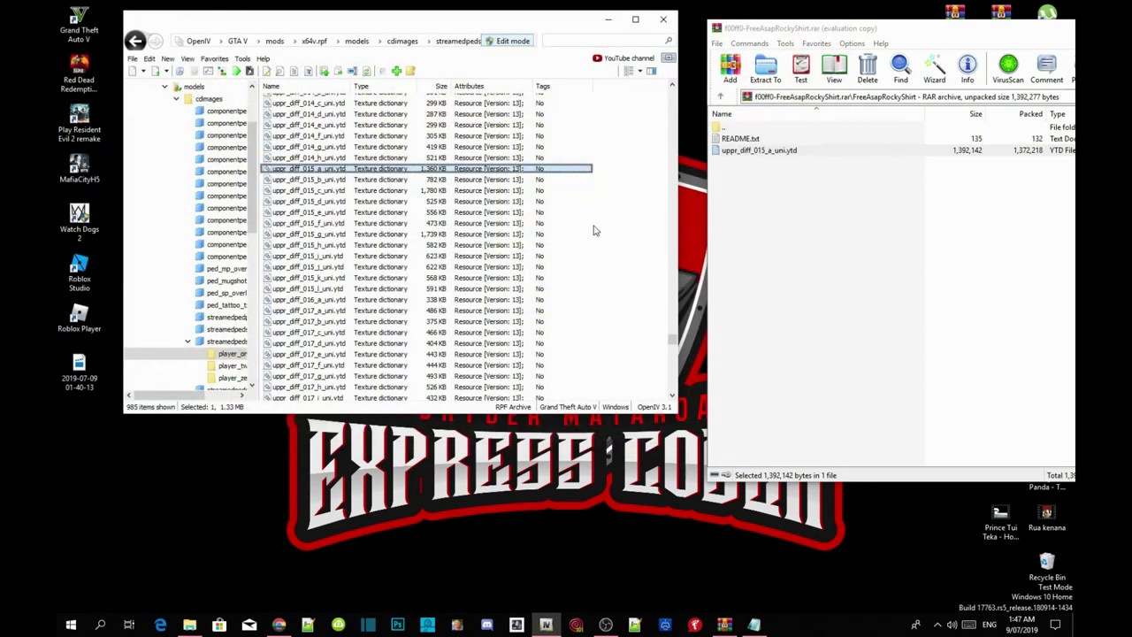
Step: Turn off edit mode and close OpenIV
{"action": "left_click", "coordinate": [623, 180]}
{"action": "left_click", "coordinate": [517, 40]}
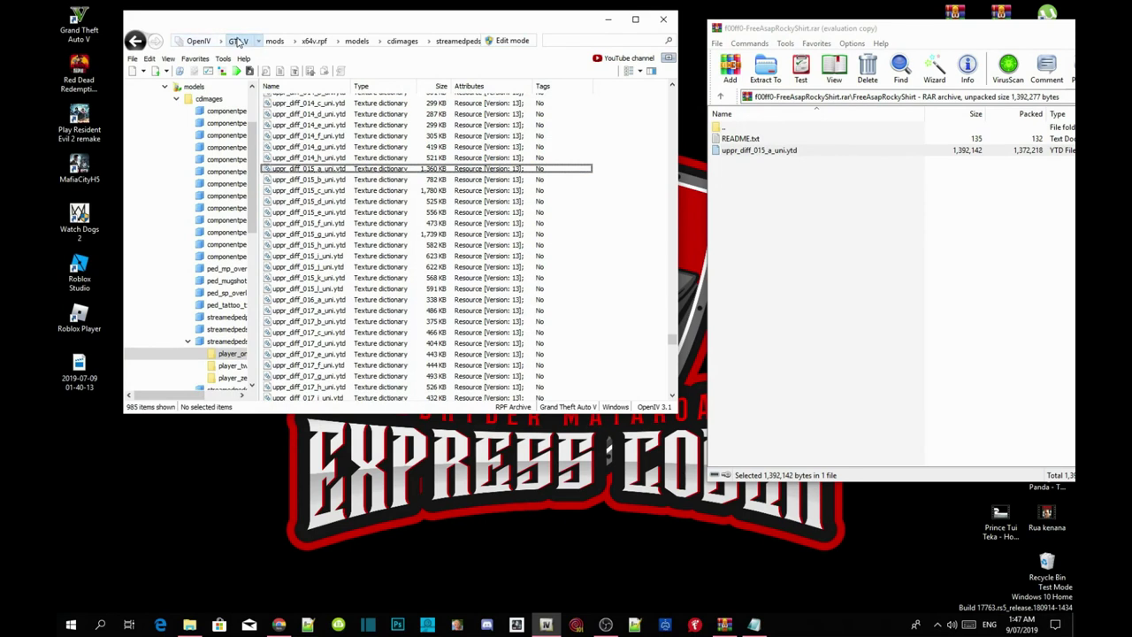
{"action": "left_click", "coordinate": [235, 41]}
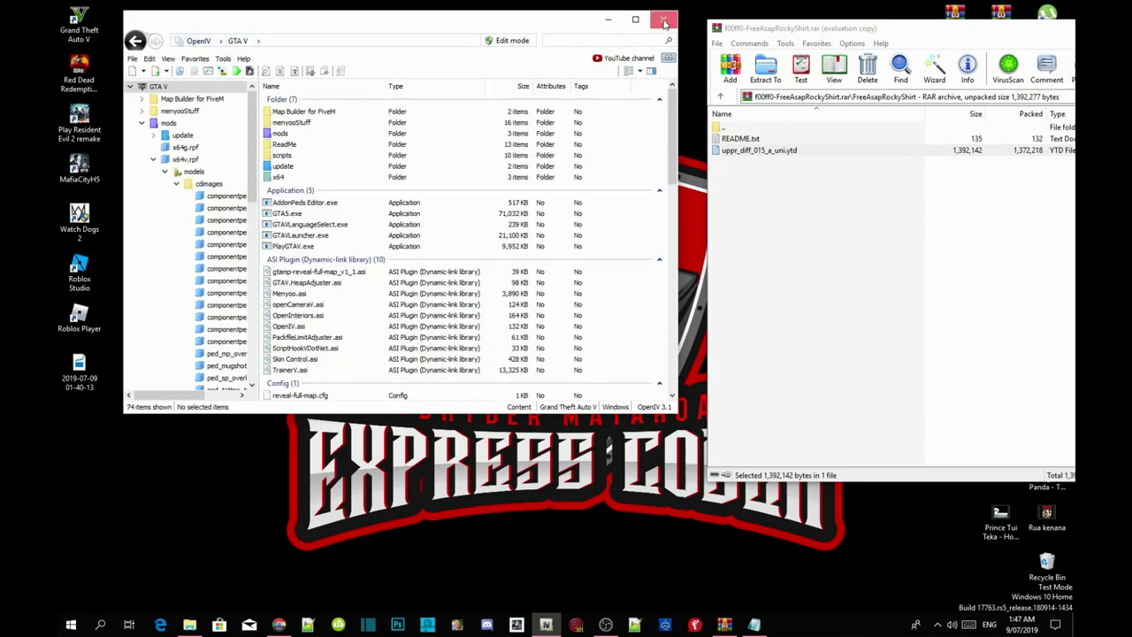
{"action": "left_click", "coordinate": [664, 20]}
Step: Close the FreeAsapRockyShirt archive and the README notes
{"action": "left_click_drag", "start_coordinate": [823, 33], "coordinate": [326, 33]}
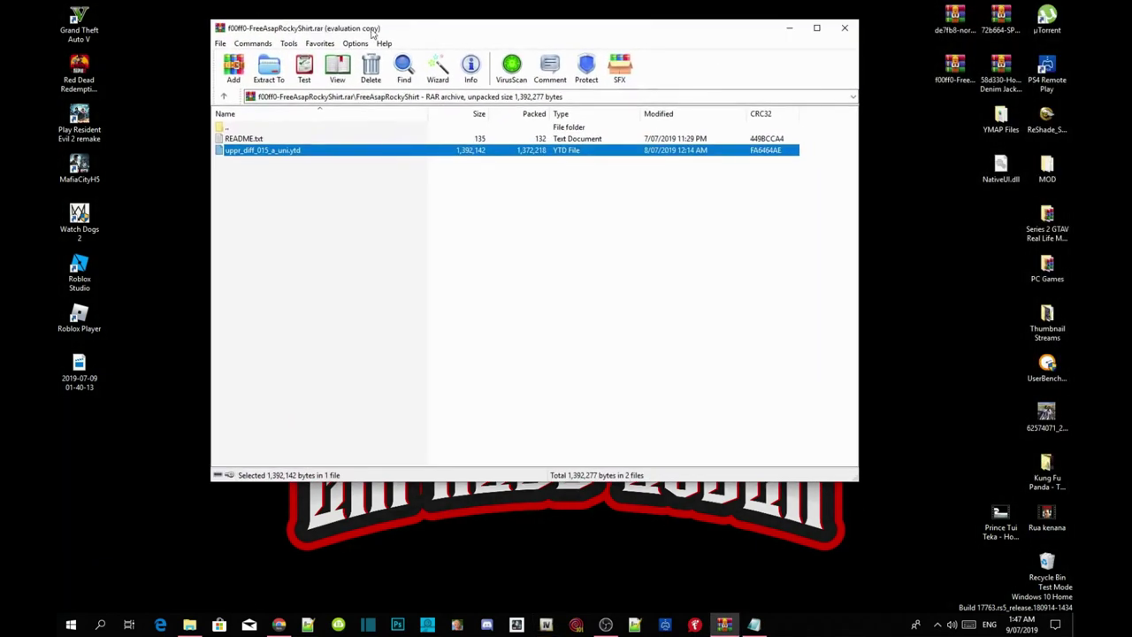
{"action": "left_click", "coordinate": [844, 27]}
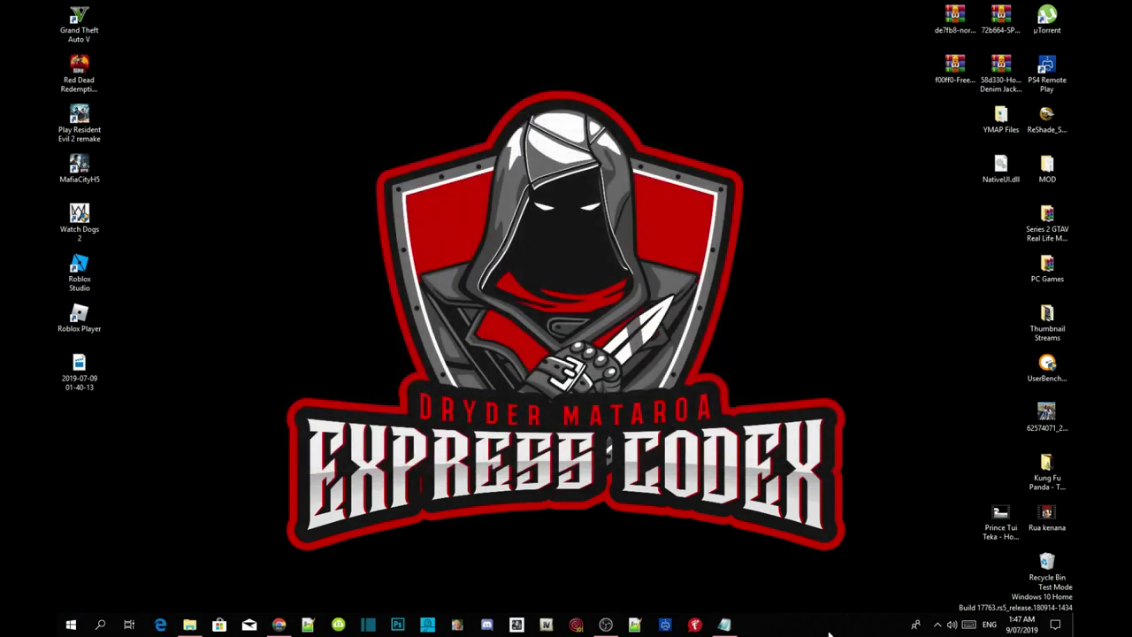
{"action": "left_click", "coordinate": [725, 626]}
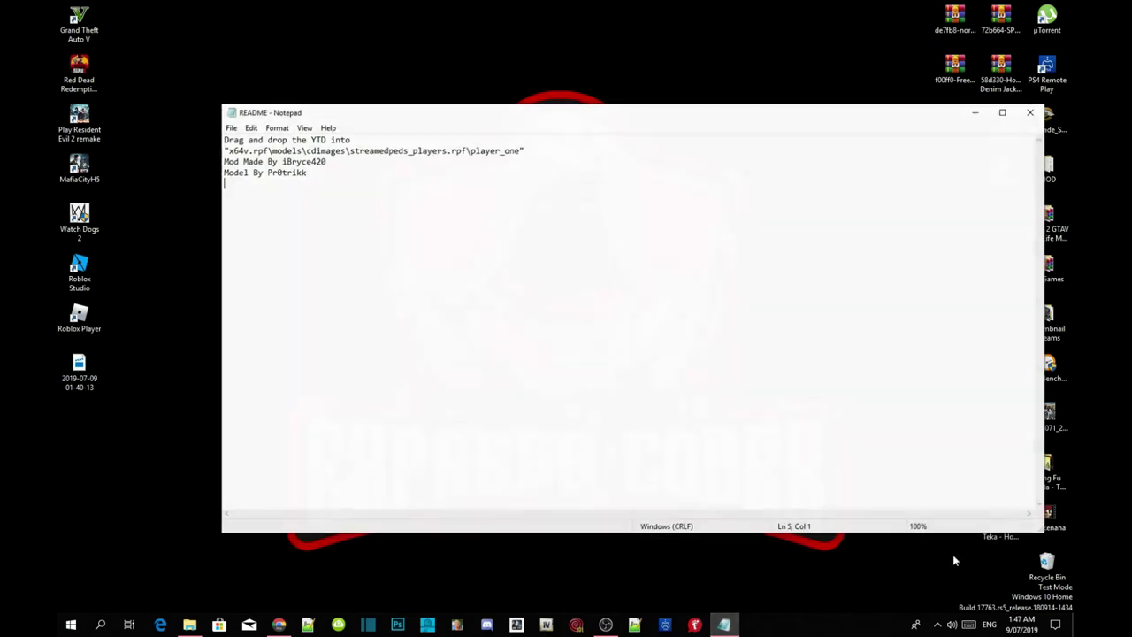
{"action": "left_click", "coordinate": [1036, 108]}
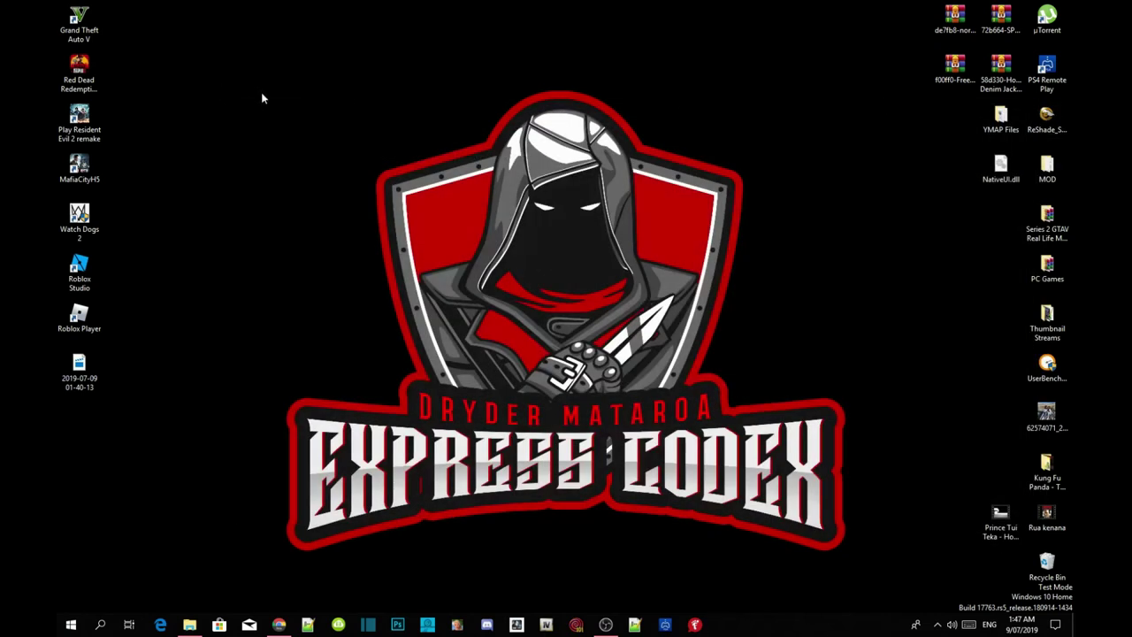
Step: Refresh the desktop twice
{"action": "right_click", "coordinate": [420, 68]}
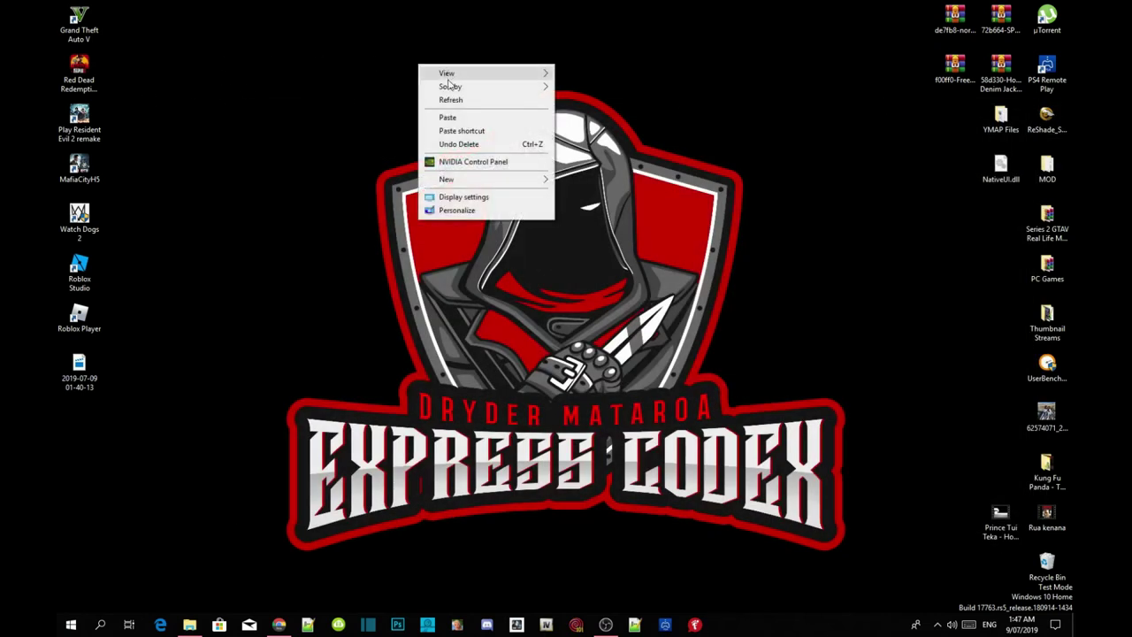
{"action": "left_click", "coordinate": [447, 100]}
{"action": "right_click", "coordinate": [437, 86]}
{"action": "left_click", "coordinate": [458, 122]}
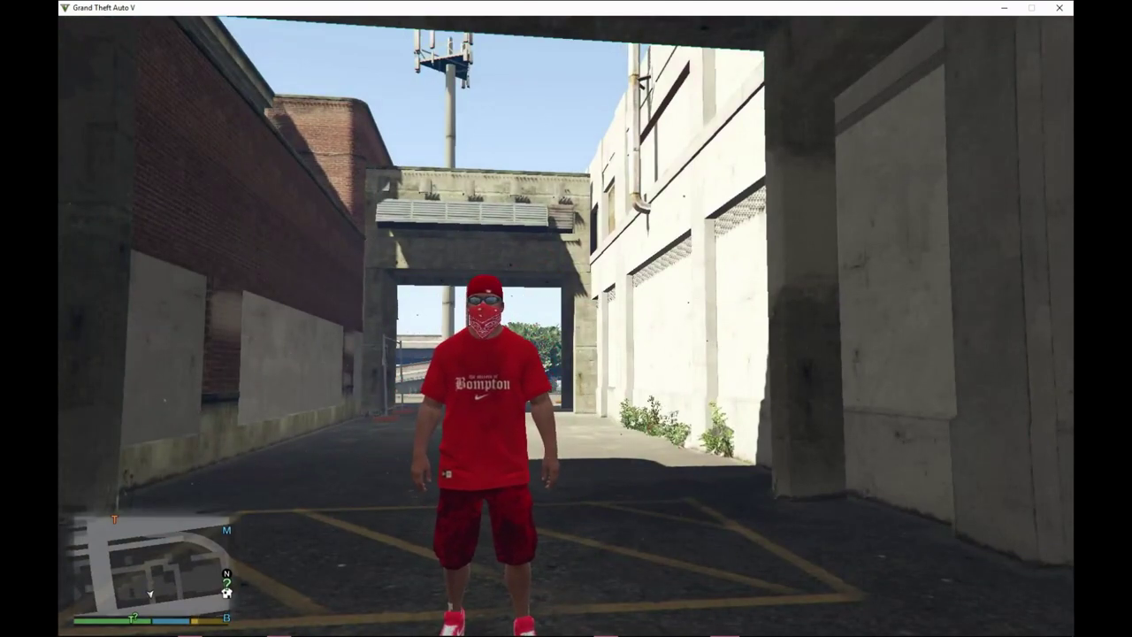
Step: Open the Menyoo trainer's Player Options wardrobe
{"action": "key", "text": "F8"}
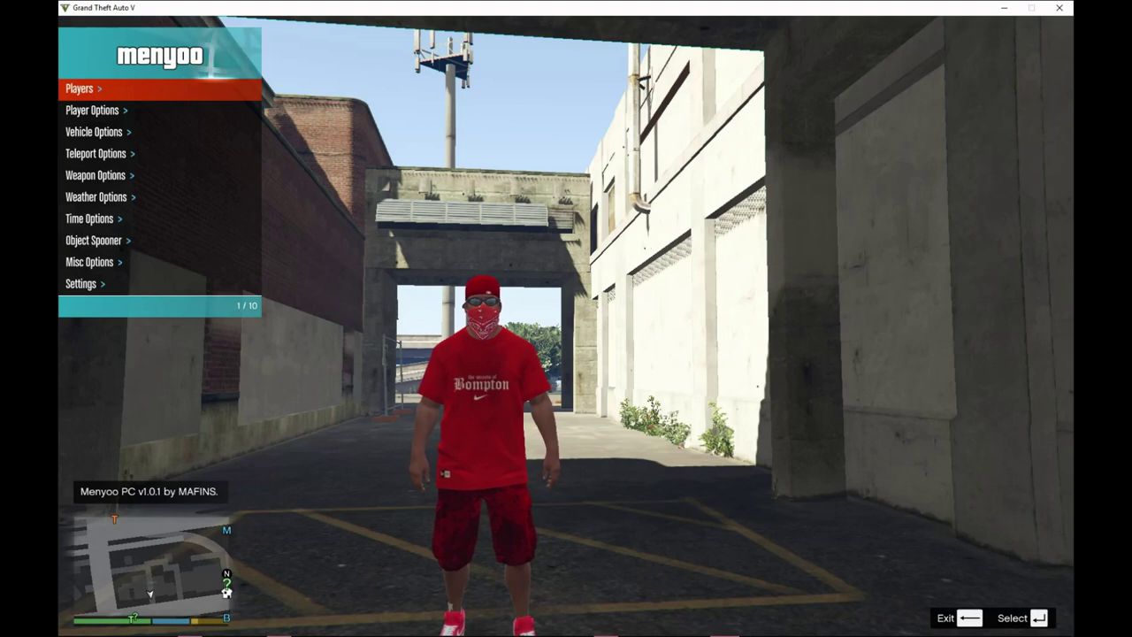
{"action": "key", "text": "Down"}
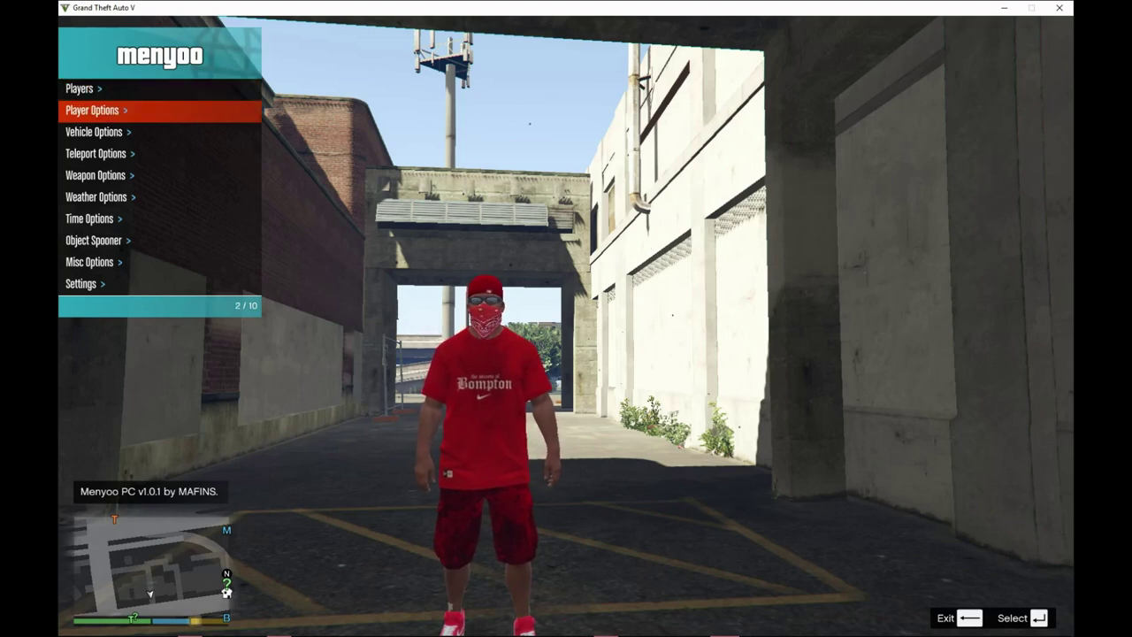
{"action": "key", "text": "Return"}
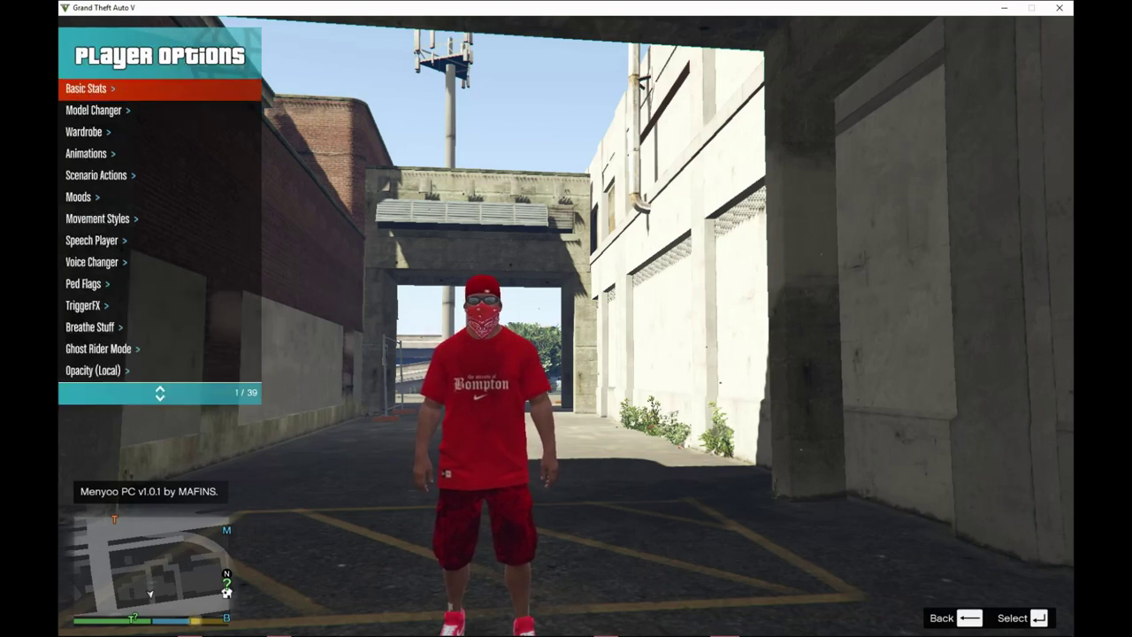
{"action": "key", "text": "Down"}
{"action": "key", "text": "Down"}
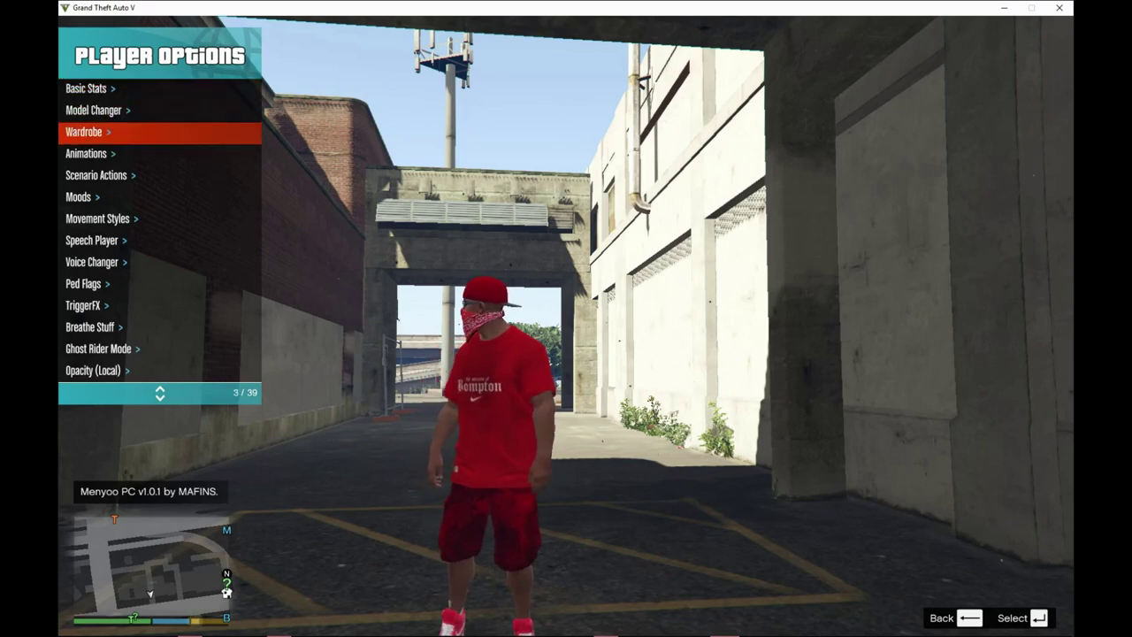
{"action": "key", "text": "Return"}
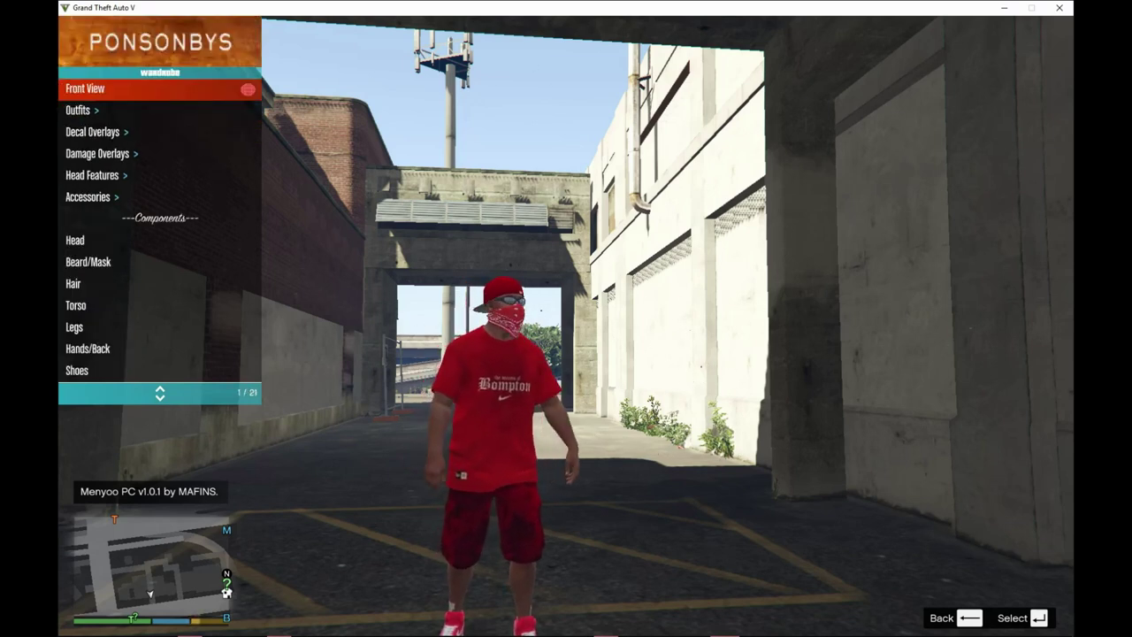
Step: Turn on Front View and open the Torso clothing variations
{"action": "key", "text": "Return"}
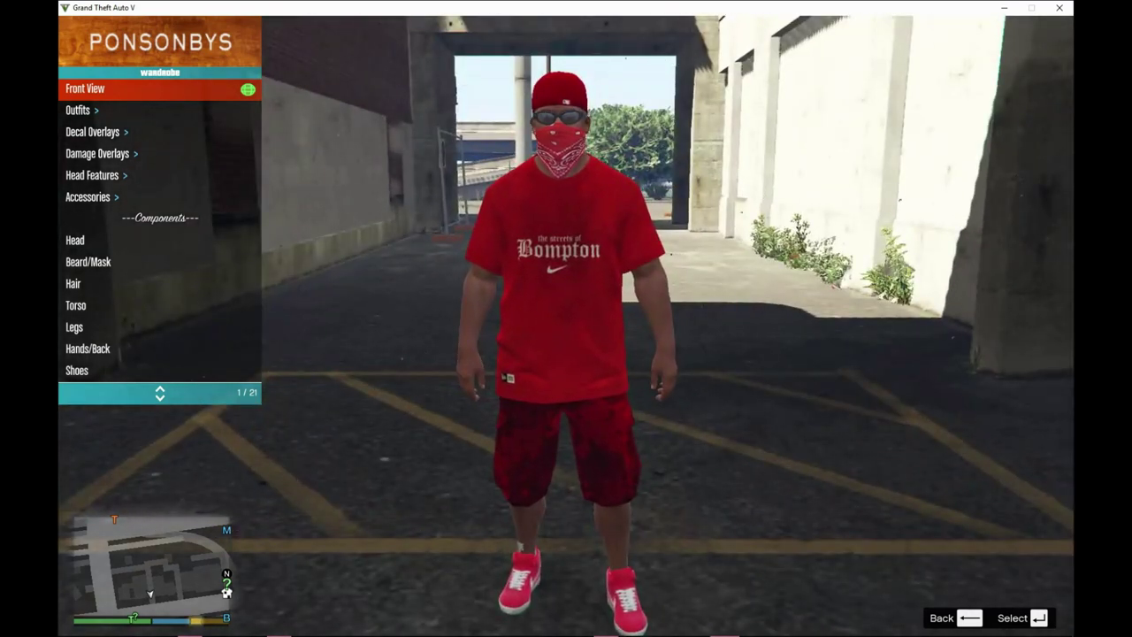
{"action": "key", "text": "Down"}
{"action": "key", "text": "Down"}
{"action": "key", "text": "Down"}
{"action": "key", "text": "Down"}
{"action": "key", "text": "Down"}
{"action": "key", "text": "Down"}
{"action": "key", "text": "Down"}
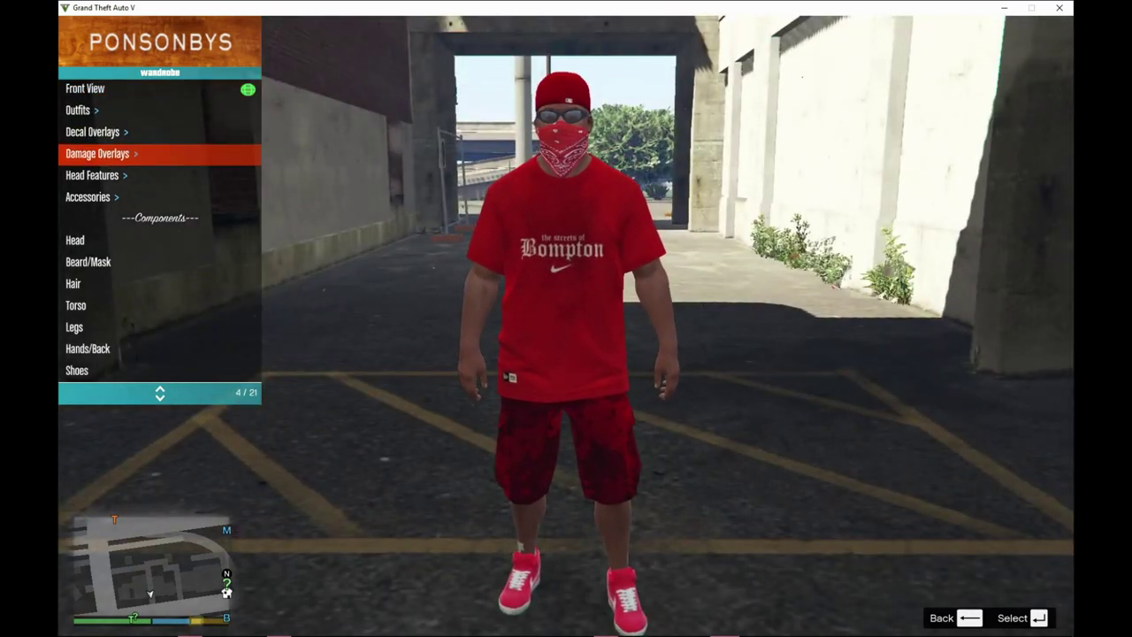
{"action": "key", "text": "Down"}
{"action": "key", "text": "Down"}
{"action": "key", "text": "Down"}
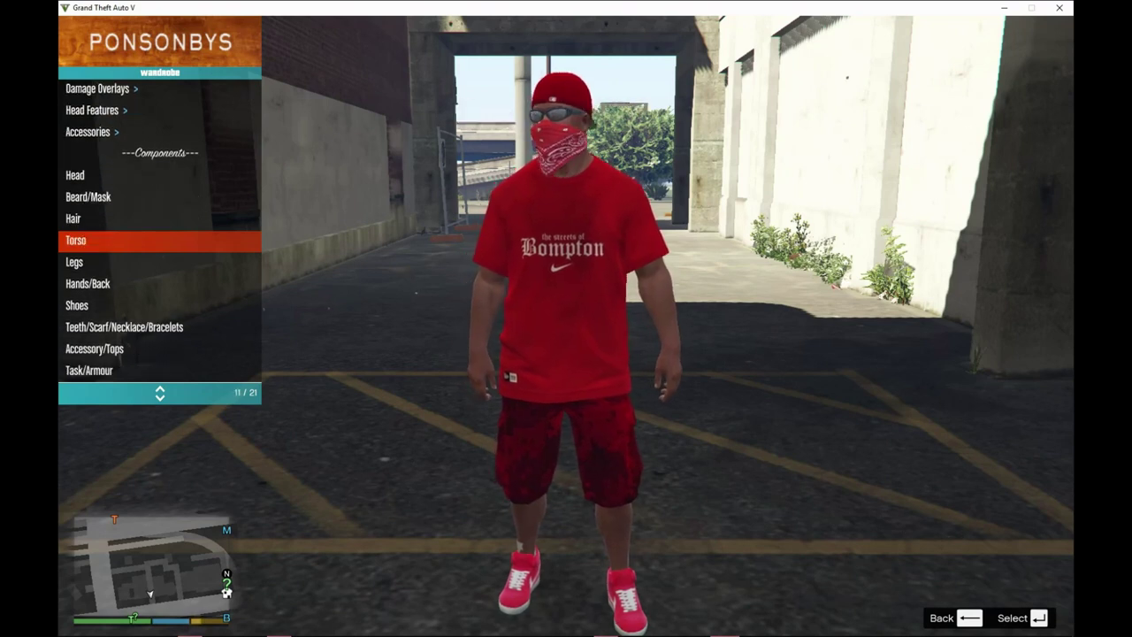
{"action": "key", "text": "Return"}
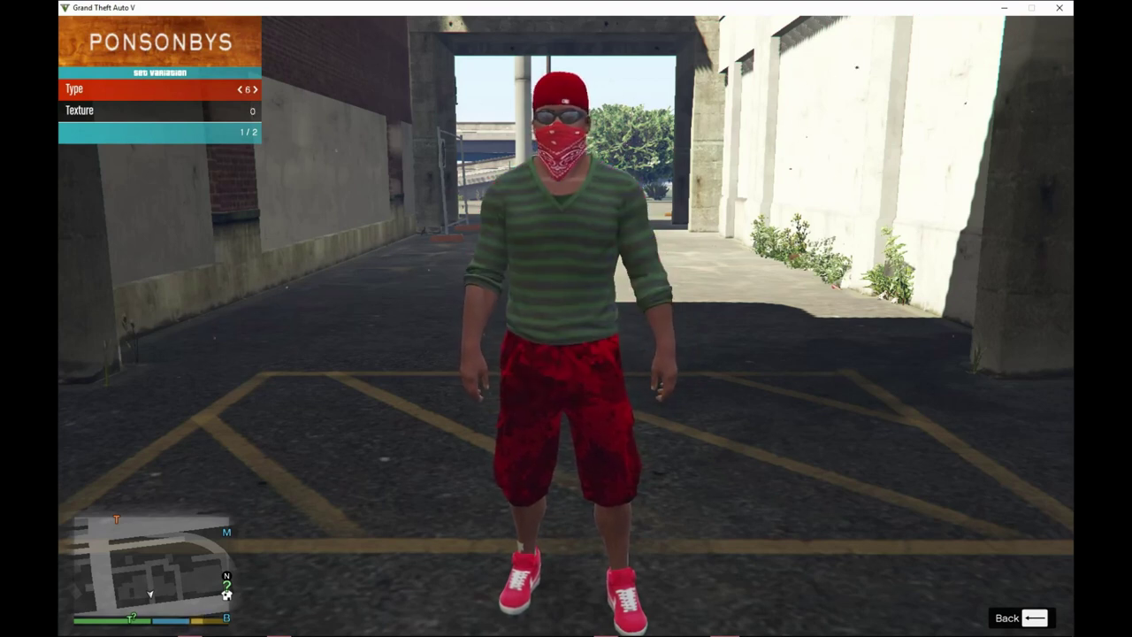
Step: Cycle the Torso variation up to type 15, the grey #FREEROCKY T-shirt
{"action": "key", "text": "Left"}
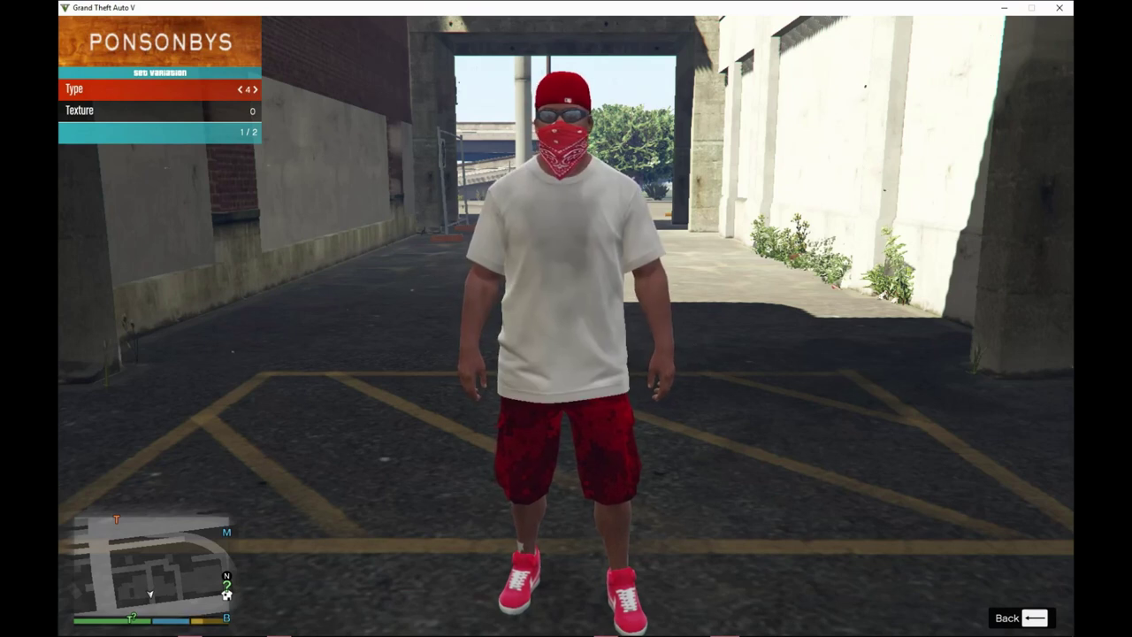
{"action": "key", "text": "Right"}
{"action": "key", "text": "Right"}
{"action": "key", "text": "Right"}
{"action": "key", "text": "Right"}
{"action": "key", "text": "Right"}
{"action": "key", "text": "Right"}
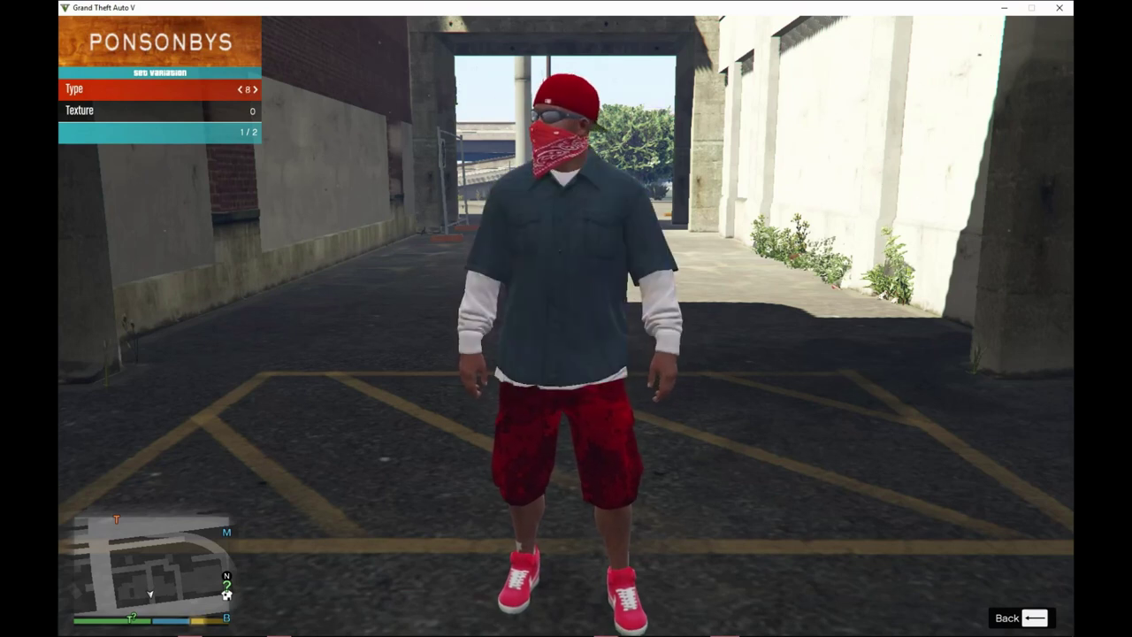
{"action": "key", "text": "Right"}
{"action": "key", "text": "Right"}
{"action": "key", "text": "Right"}
{"action": "key", "text": "Right"}
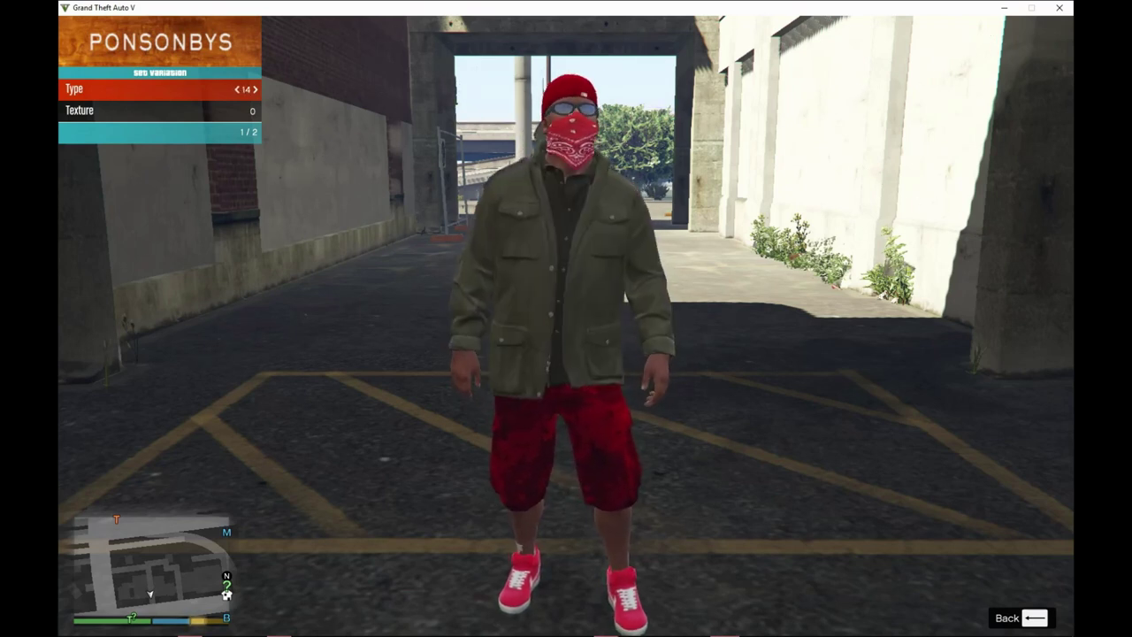
{"action": "key", "text": "Right"}
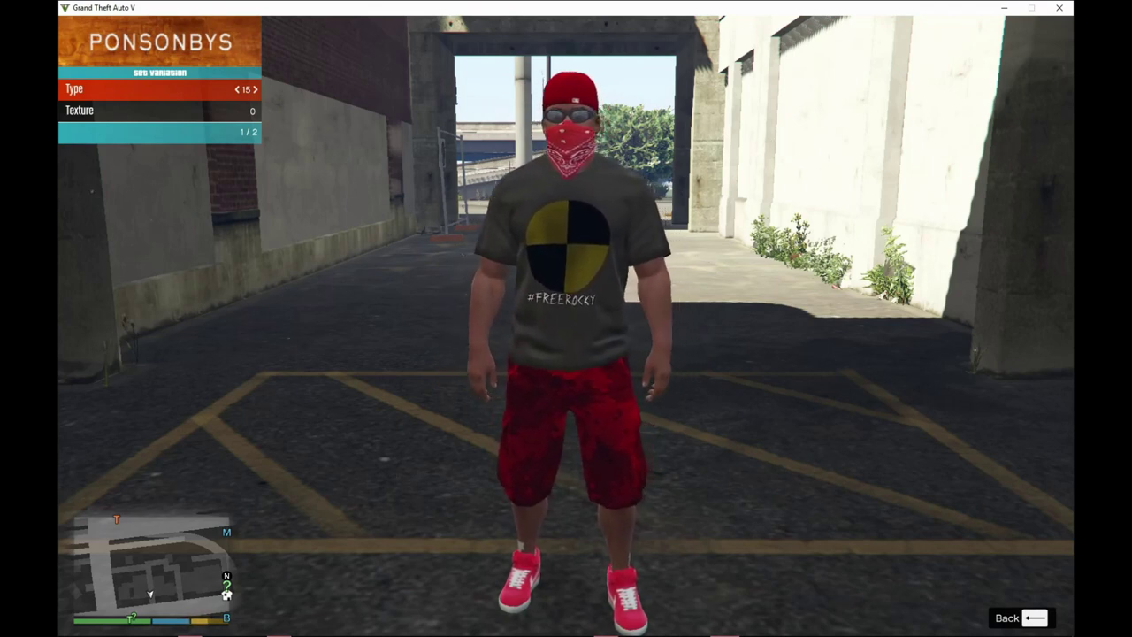
Step: Return to the wardrobe list and open the Legs variations
{"action": "key", "text": "BackSpace"}
{"action": "key", "text": "Down"}
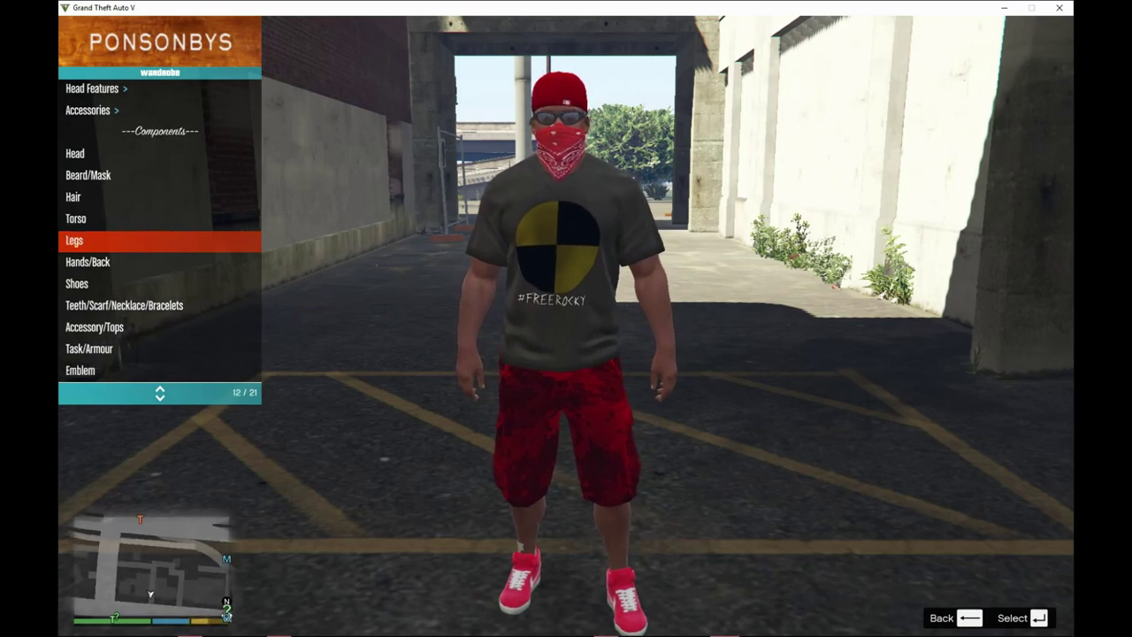
{"action": "key", "text": "Return"}
Step: Set Legs to type 4 green padded trousers and exit Menyoo
{"action": "key", "text": "Right"}
{"action": "key", "text": "Right"}
{"action": "key", "text": "Right"}
{"action": "key", "text": "Right"}
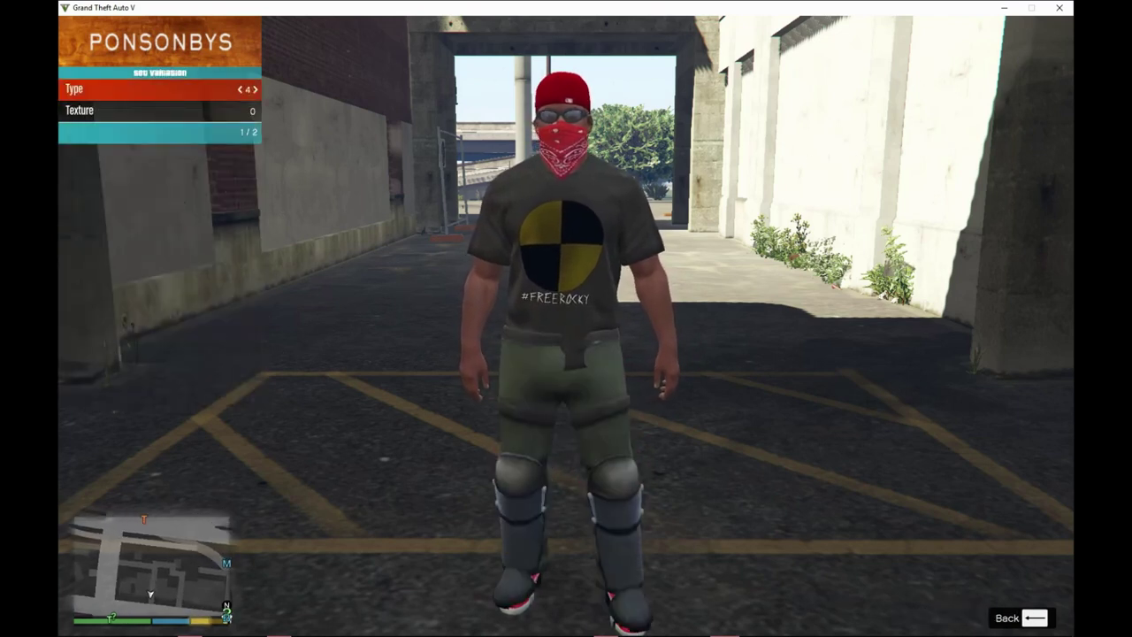
{"action": "key", "text": "BackSpace"}
{"action": "key", "text": "BackSpace"}
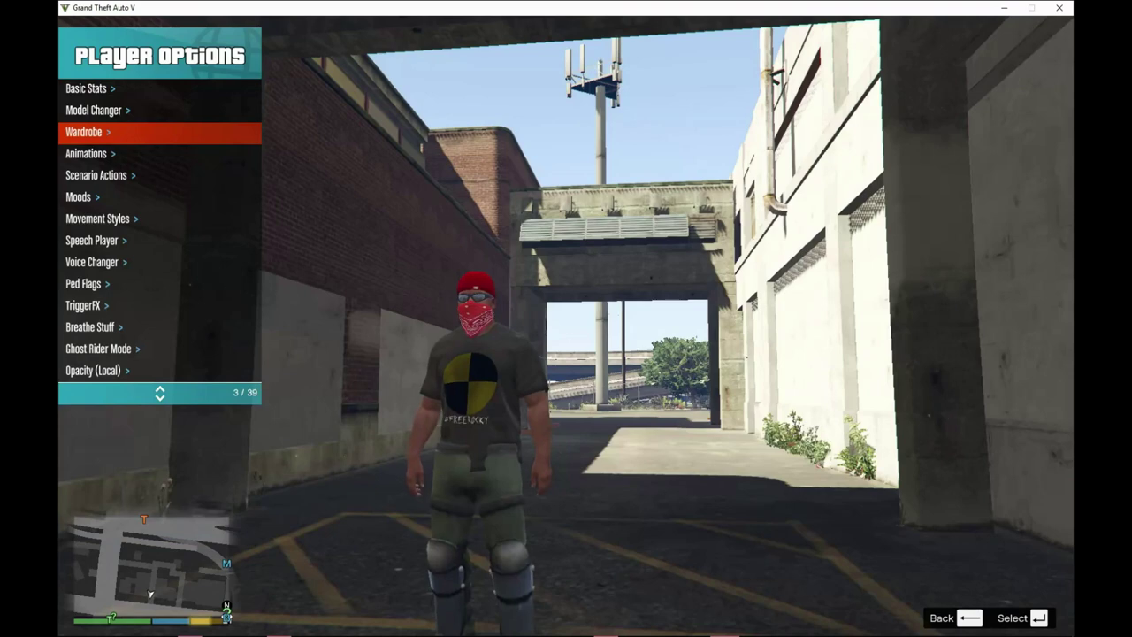
{"action": "key", "text": "BackSpace"}
{"action": "key", "text": "BackSpace"}
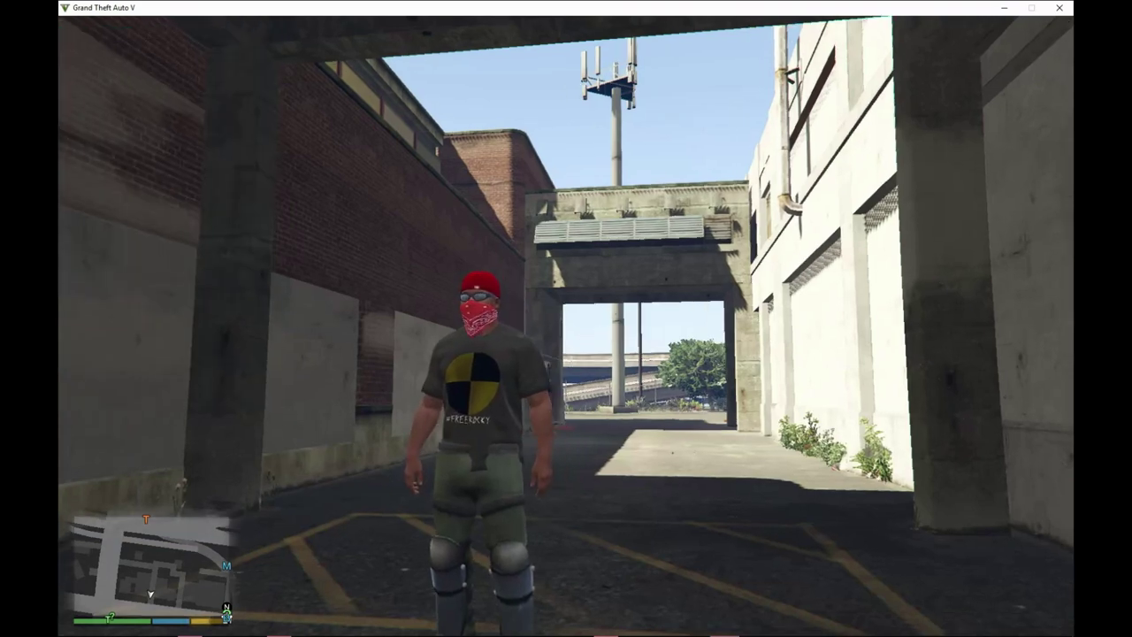
Step: Walk Franklin down the alley toward the camera to show the #FREEROCKY shirt
{"action": "key", "text": "w"}
{"action": "key", "text": "w"}
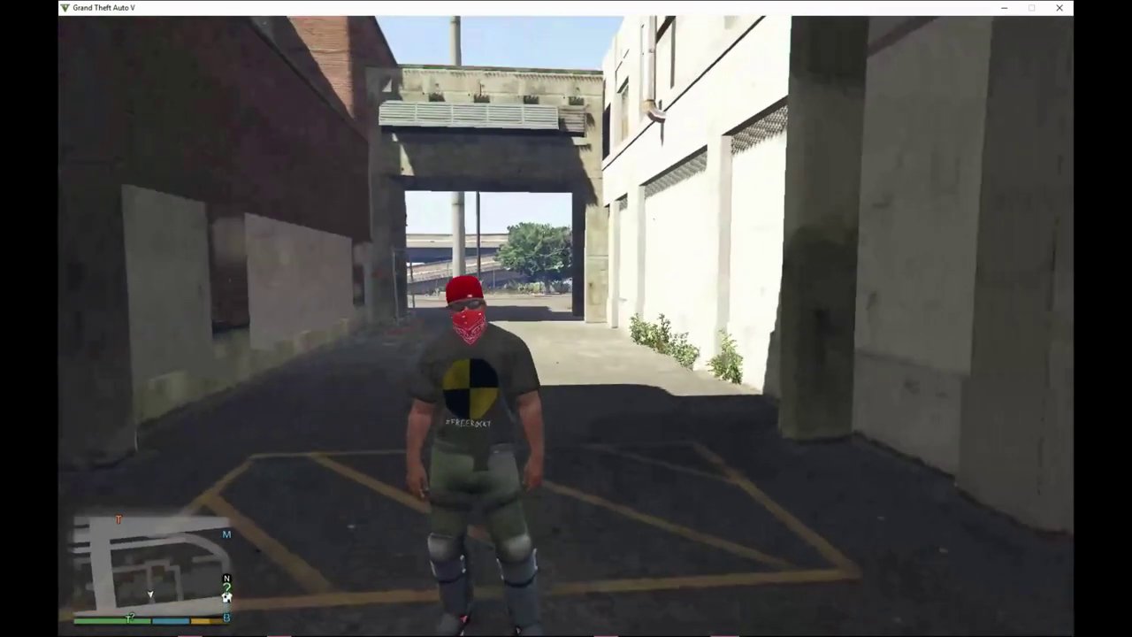
{"action": "key", "text": "d"}
{"action": "key", "text": "a"}
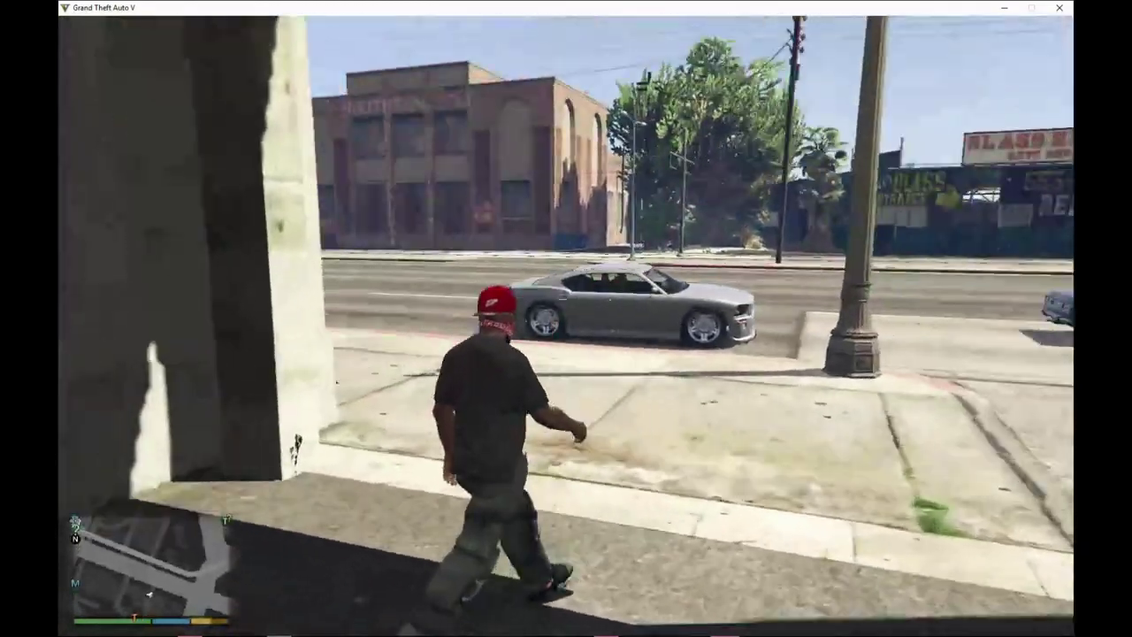
{"action": "key", "text": "s"}
{"action": "key", "text": "s"}
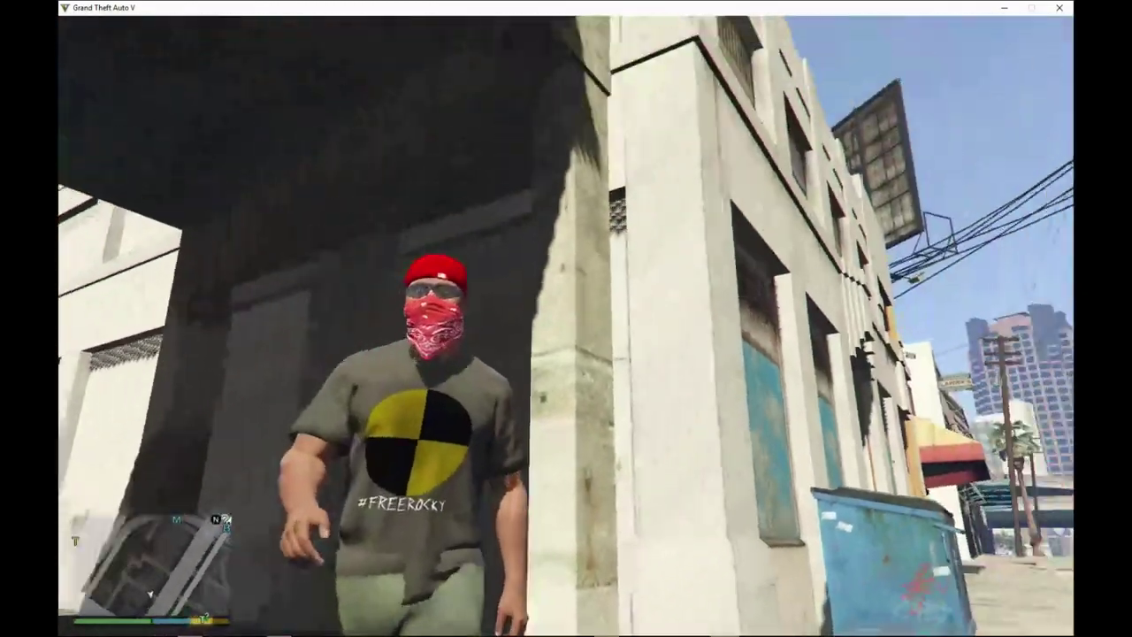